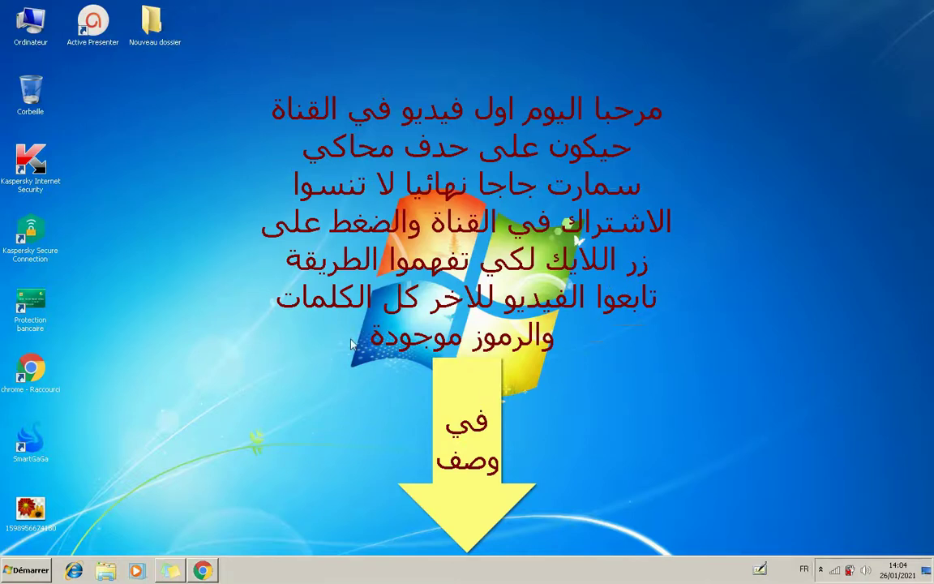
left_click(30, 510)
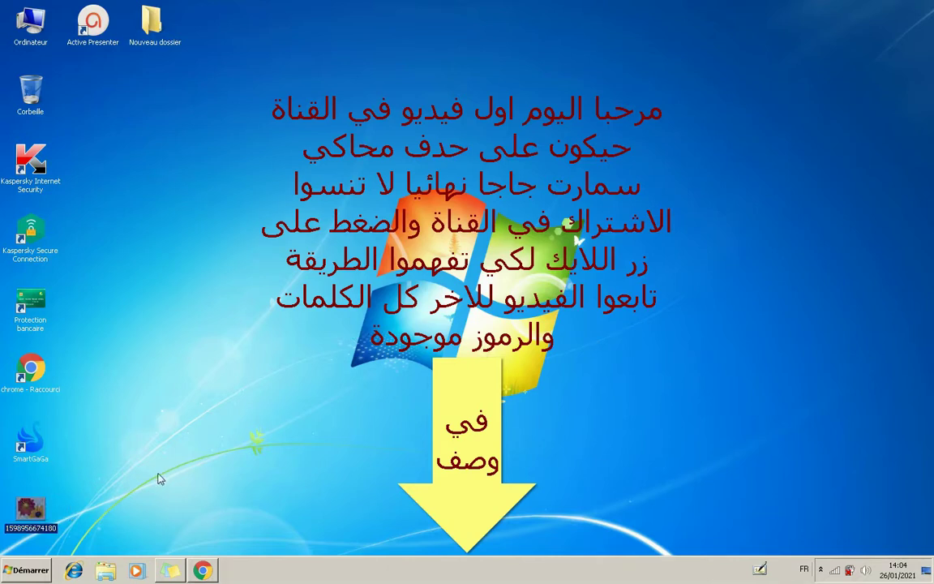
left_click(98, 489)
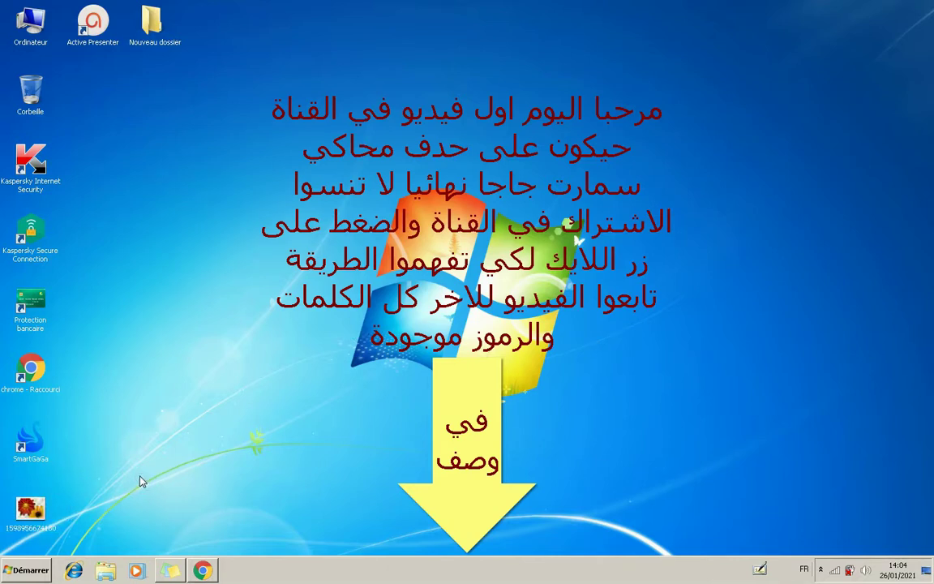
left_click_drag(105, 445, 1, 448)
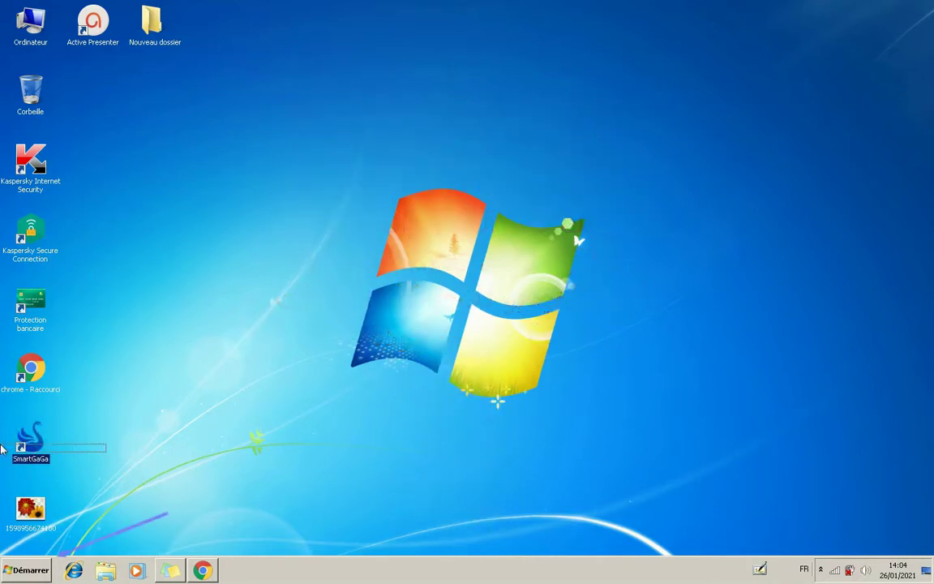
left_click(219, 469)
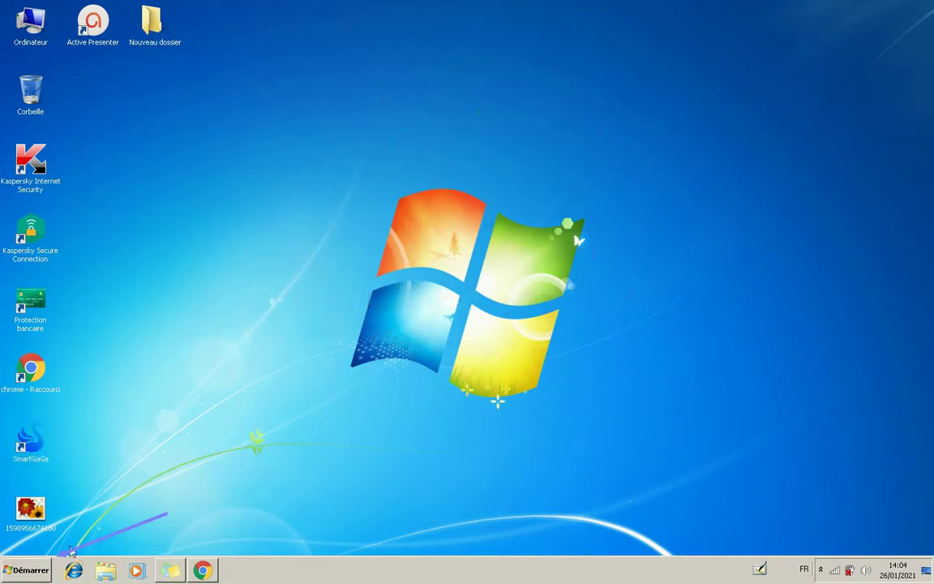
Step: Open the Programmes et fonctionnalités list of installed programs from the default programs settings
left_click(33, 572)
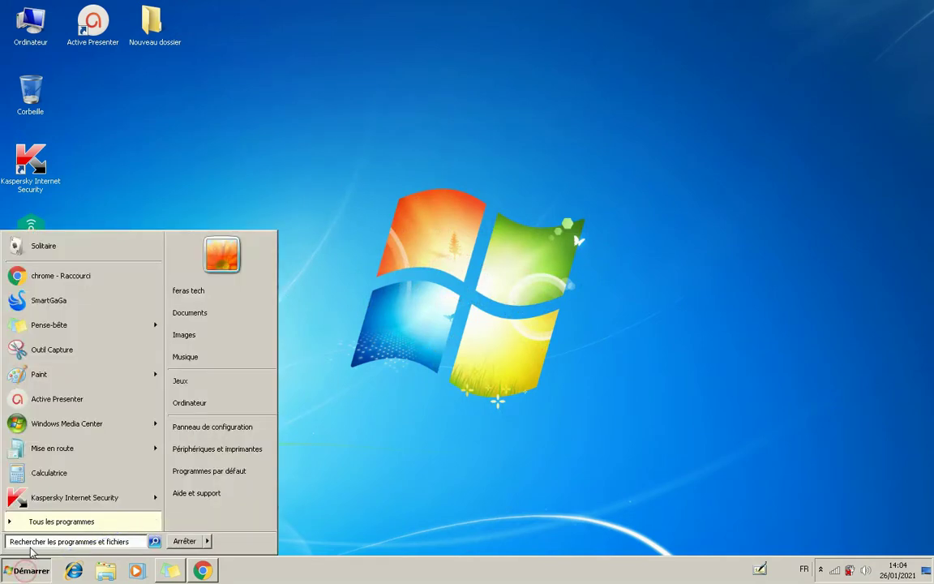
left_click(188, 477)
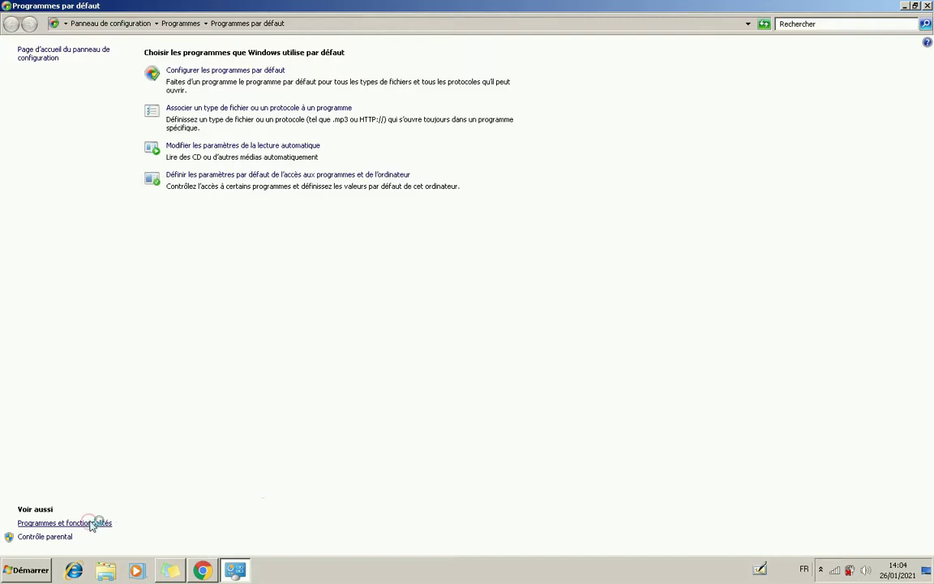
left_click(89, 524)
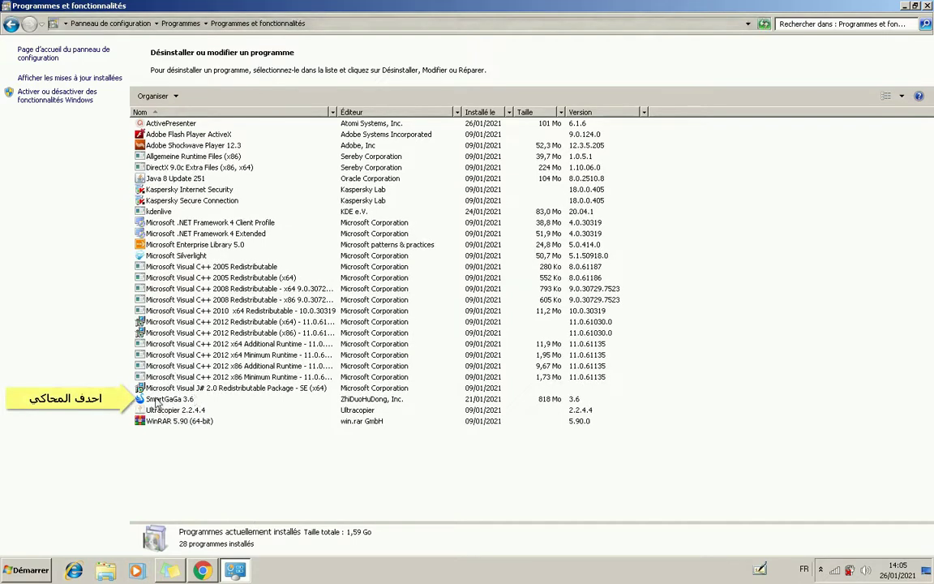
Step: Uninstall SmartGaGa 3.6 with all its components and close the list of installed programs
left_click(160, 400)
right_click(165, 400)
left_click(171, 406)
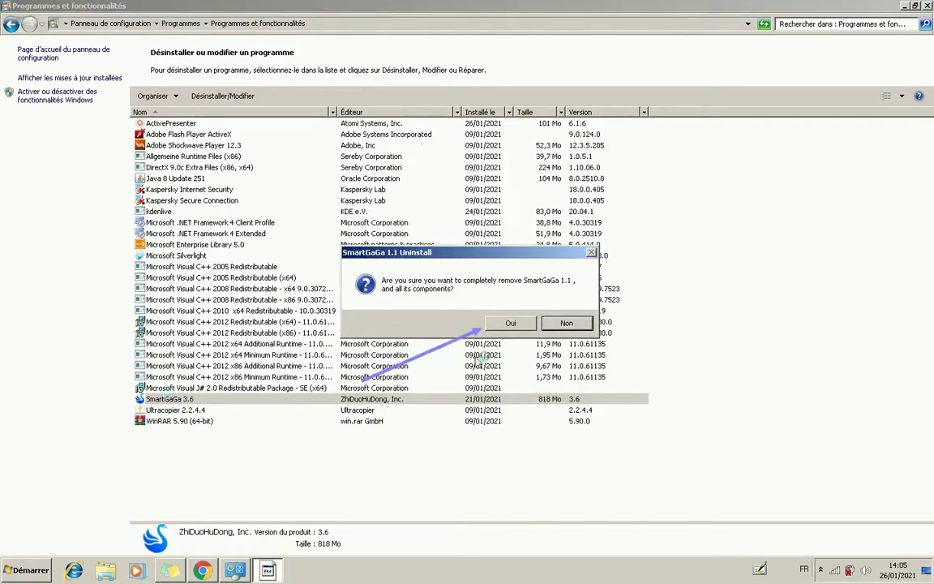
left_click(516, 323)
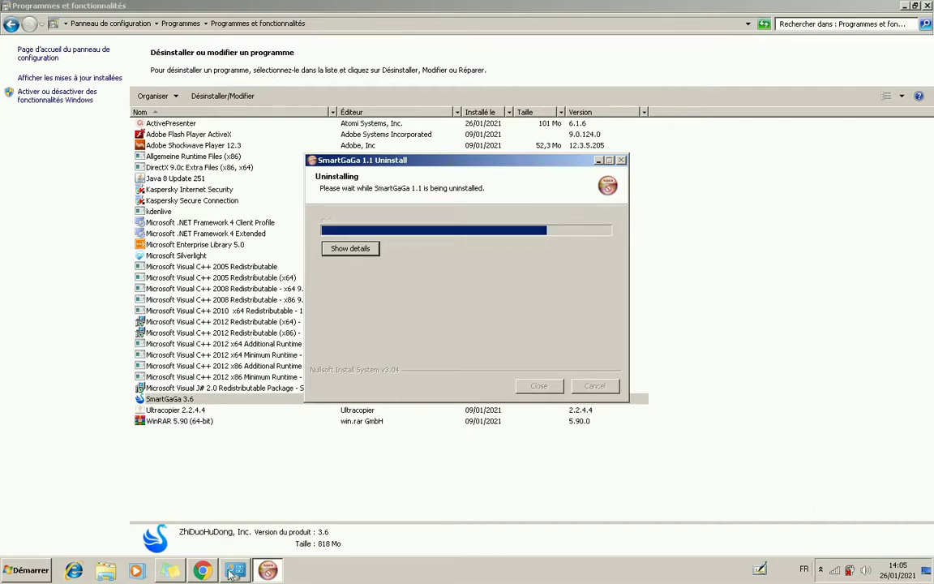
left_click(821, 569)
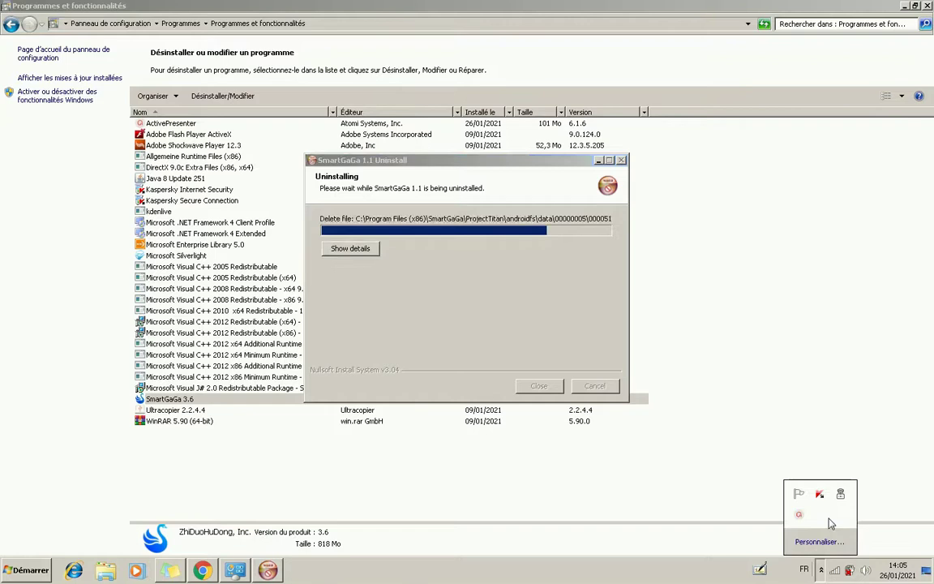
left_click(800, 516)
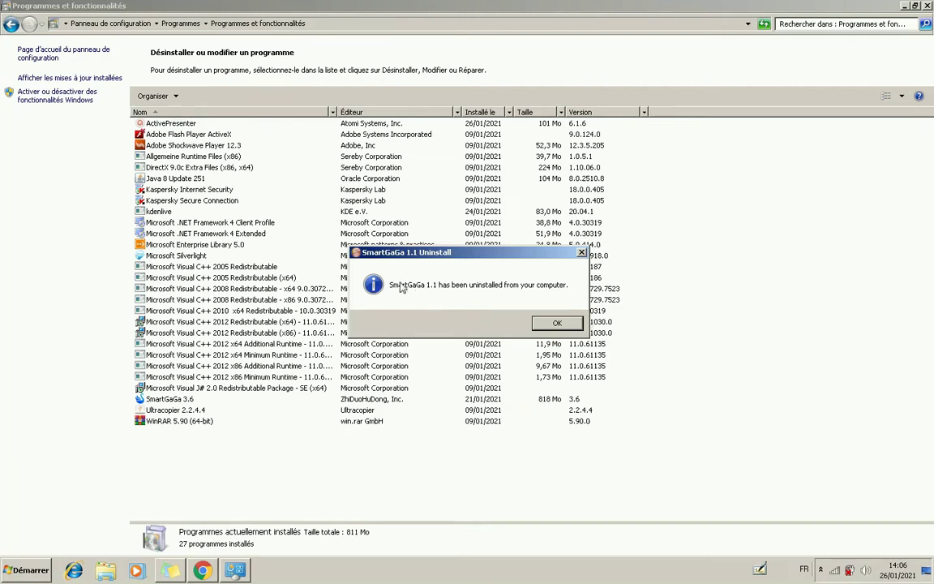
left_click(558, 324)
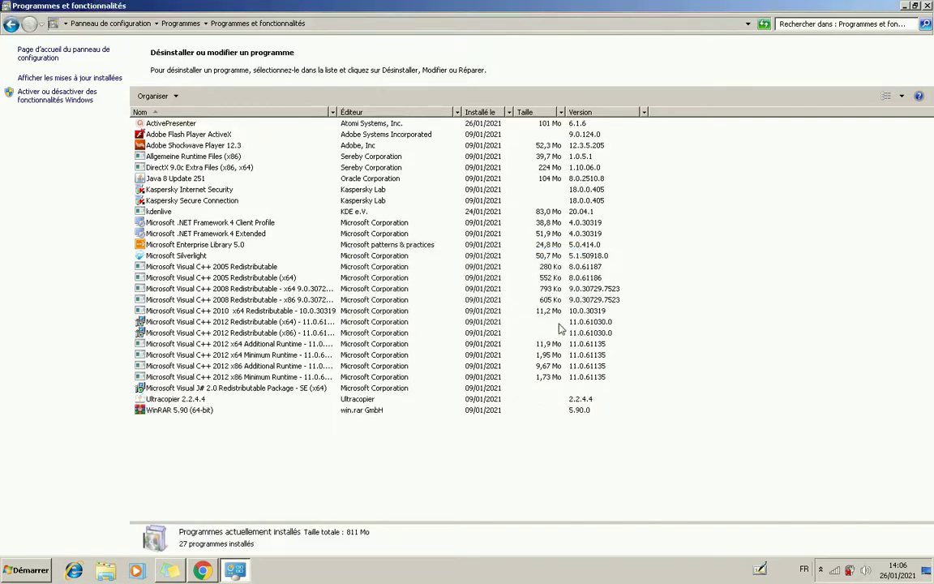
left_click(928, 6)
right_click(621, 144)
left_click(631, 173)
right_click(594, 172)
left_click(605, 200)
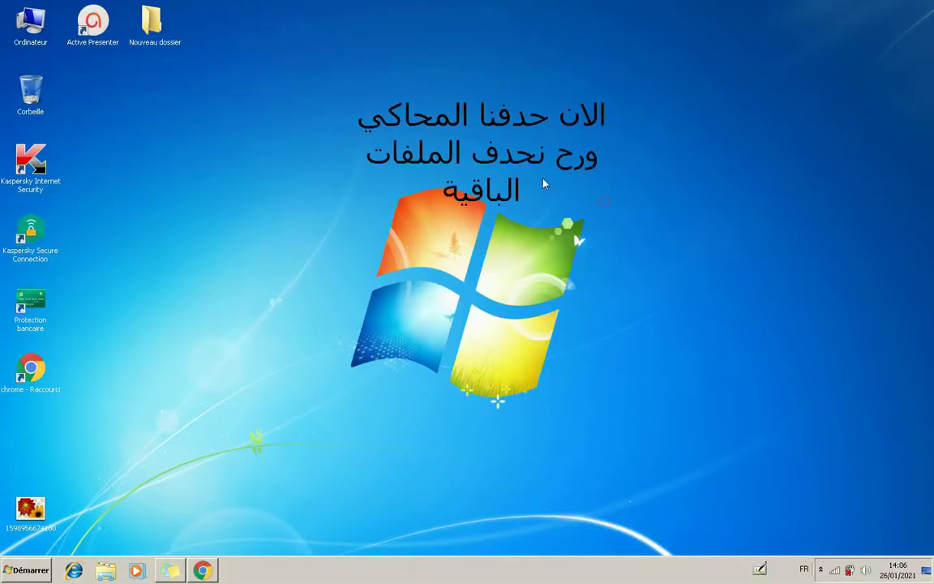
right_click(543, 174)
left_click(568, 209)
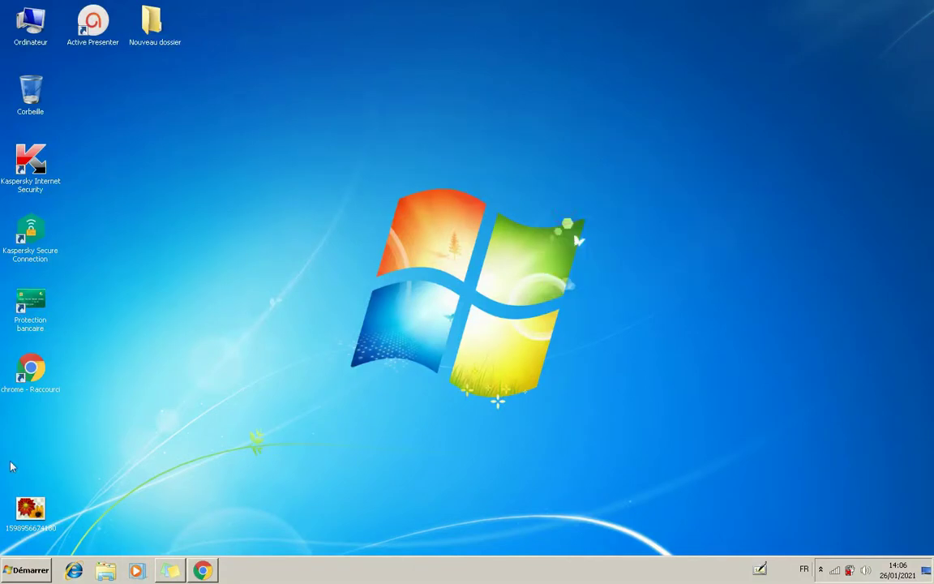
left_click(48, 571)
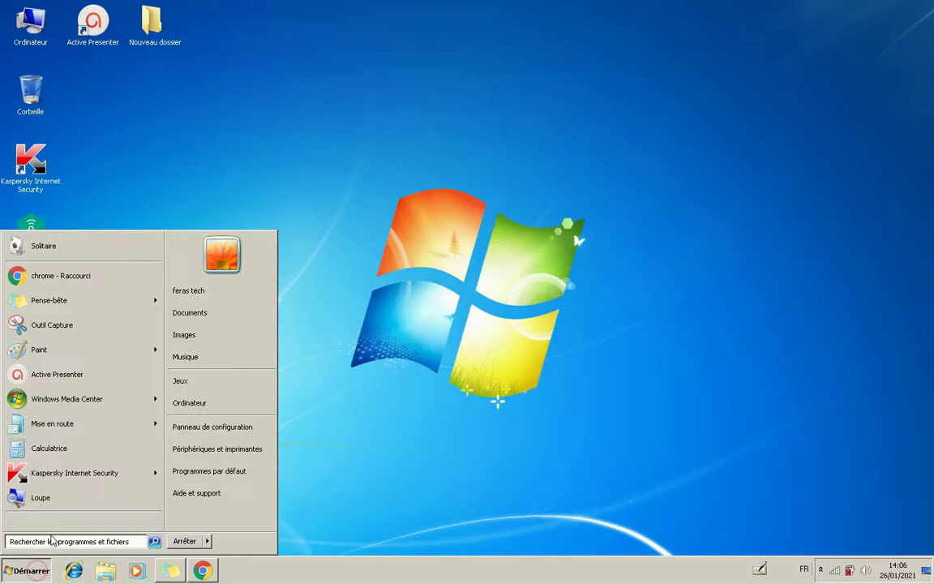
left_click(50, 542)
type("r")
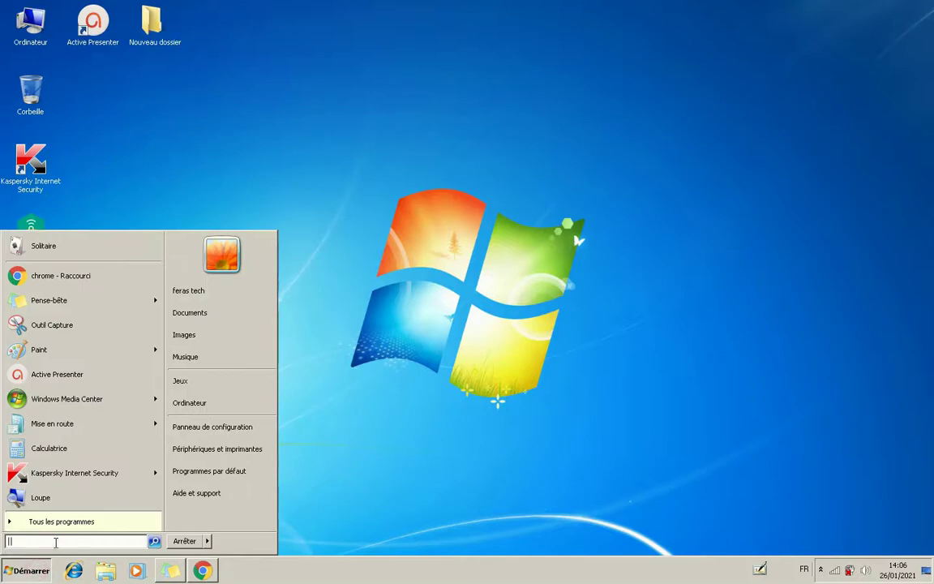
type("un")
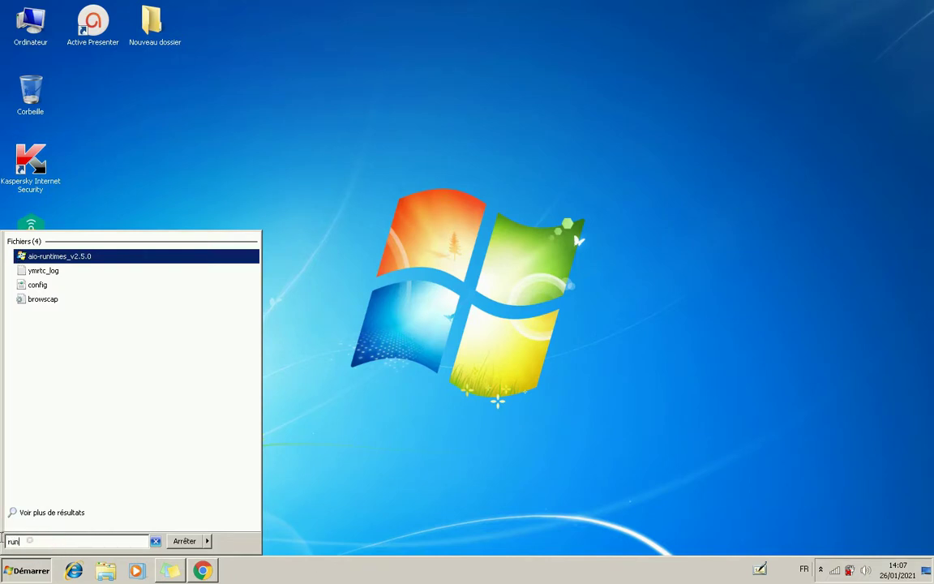
key("BackSpace")
key("BackSpace")
key("BackSpace")
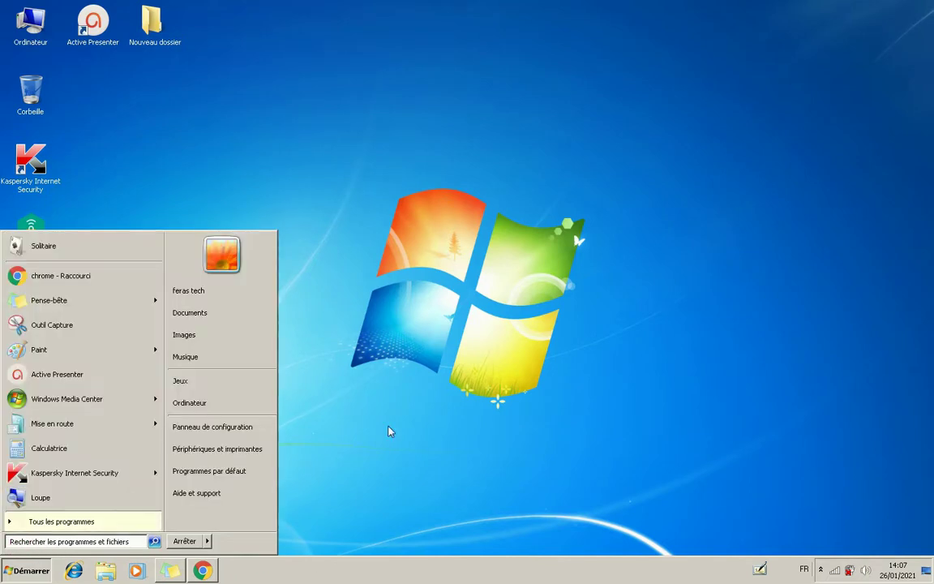
Step: Open the %APPDATA% folder through the Exécuter (Run) dialog
key("super+r")
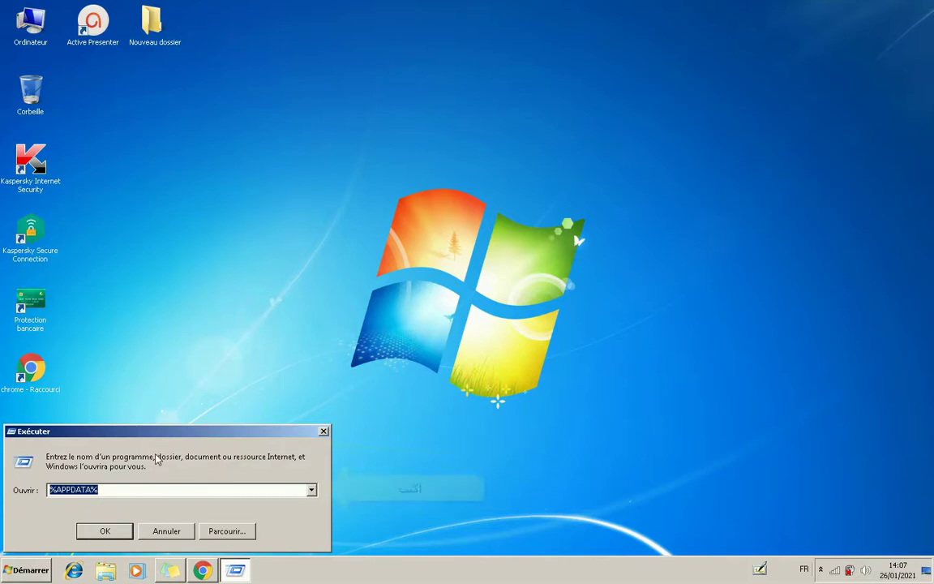
left_click(312, 489)
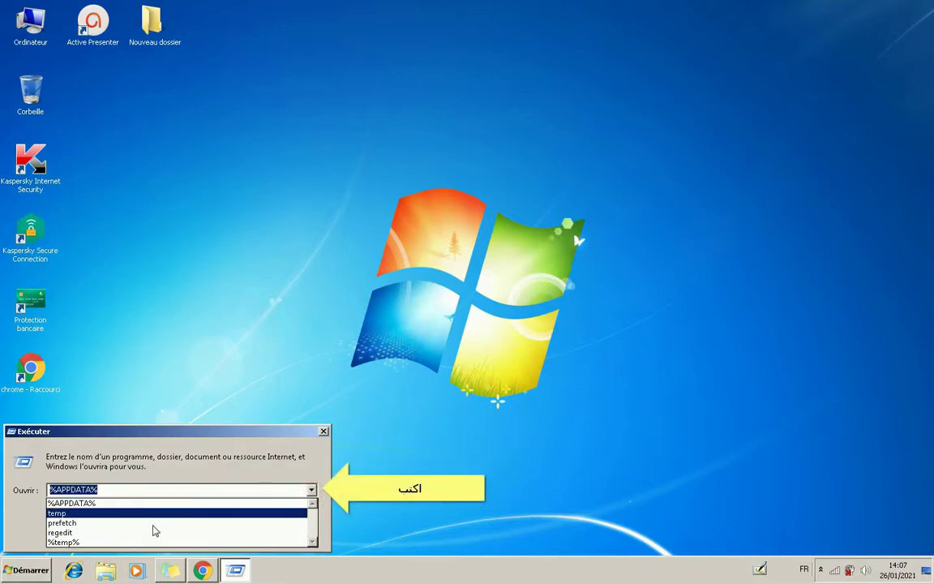
left_click(81, 502)
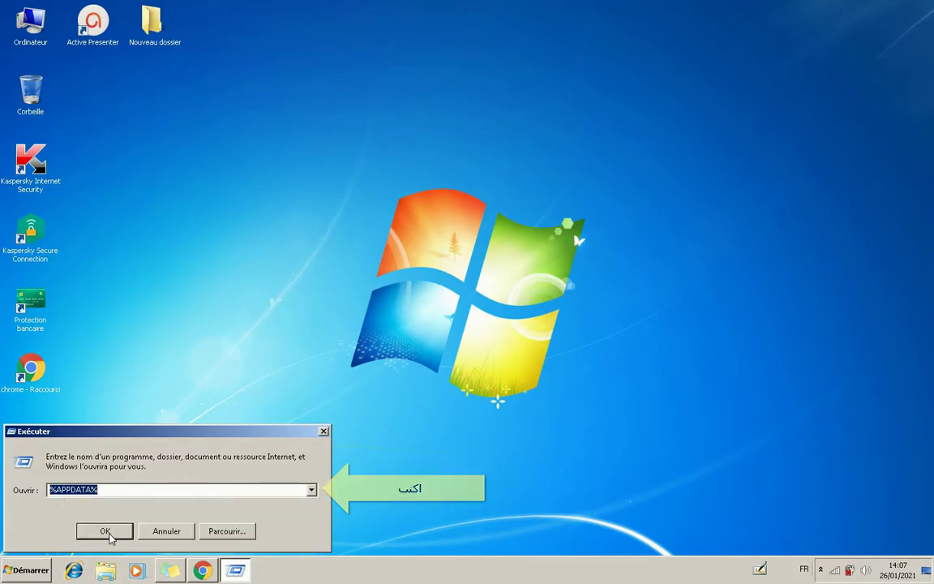
left_click(105, 532)
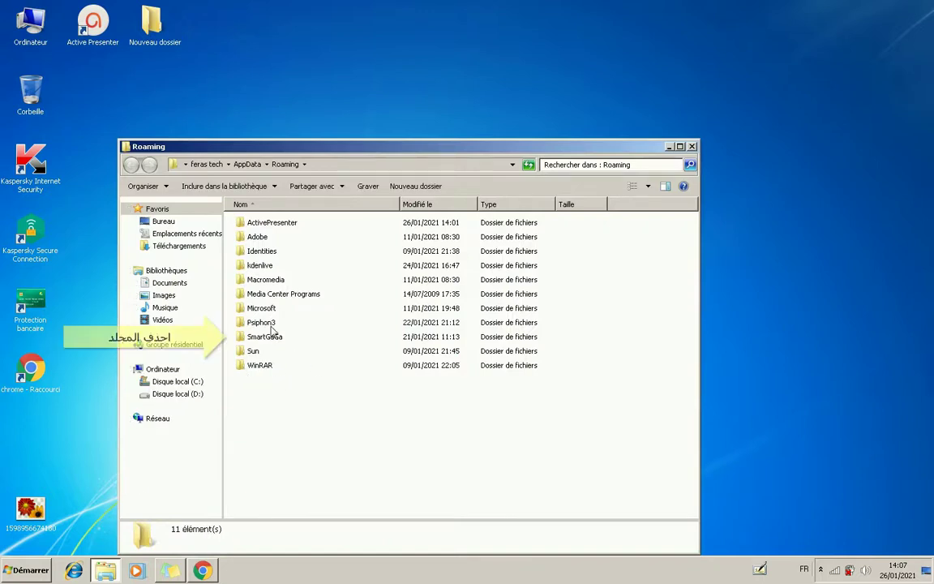
Step: Delete the SmartGaGa folder from the AppData Roaming directory
left_click_drag(554, 340, 286, 344)
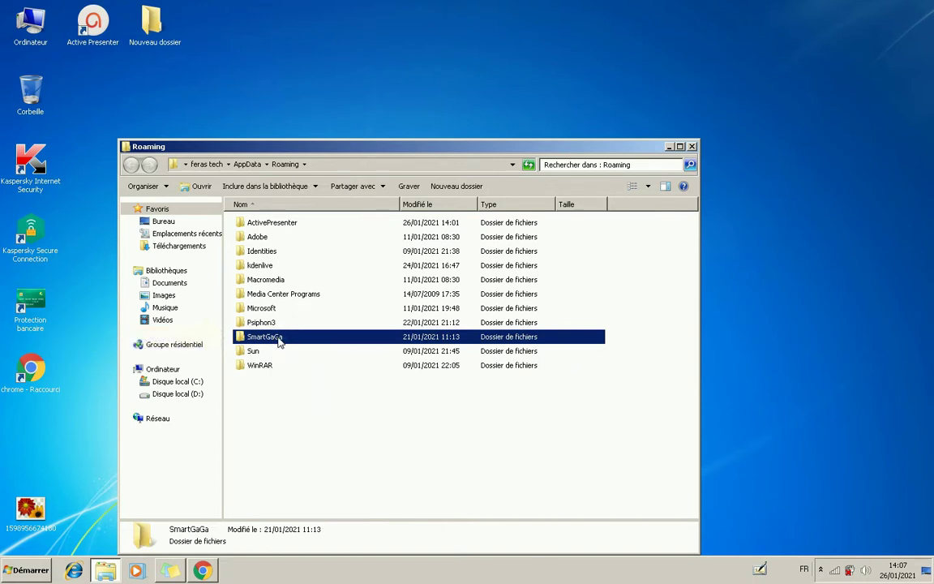
right_click(279, 342)
left_click(318, 303)
left_click(496, 337)
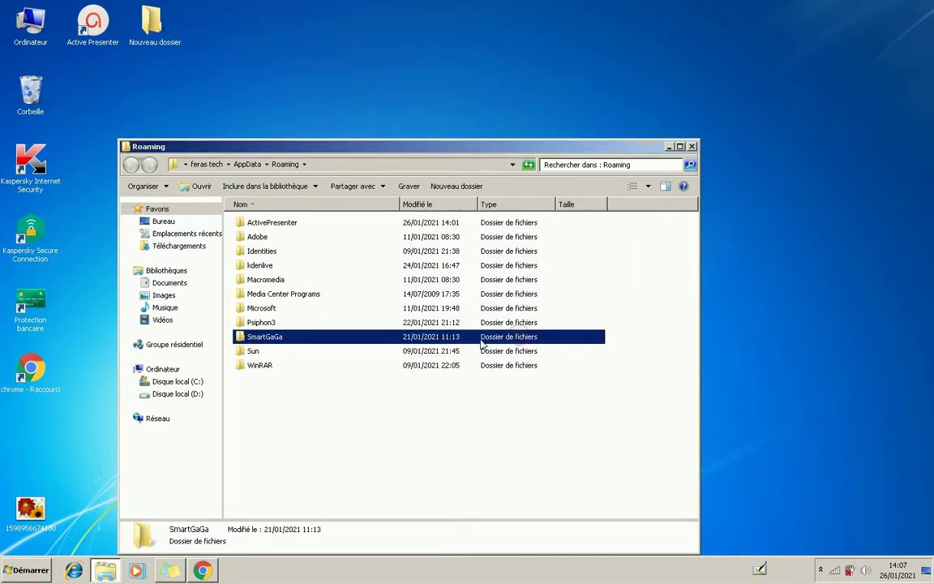
left_click(819, 568)
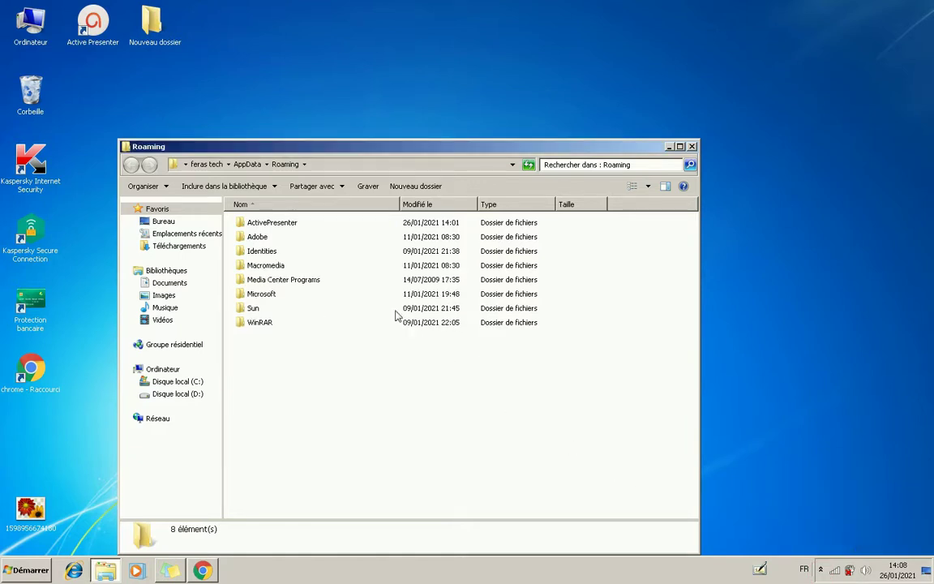
Step: Close the Roaming folder window and refresh the desktop
left_click_drag(340, 406, 605, 216)
left_click(351, 452)
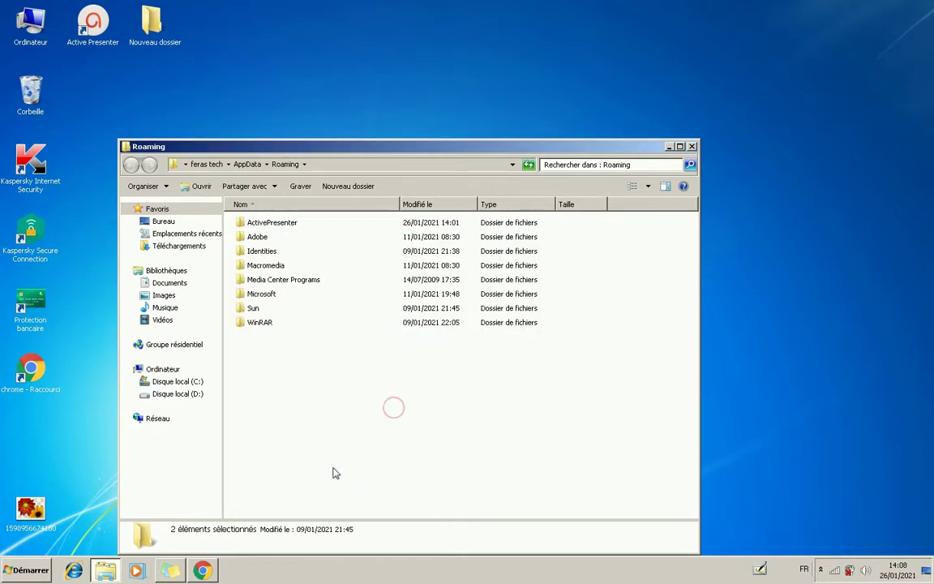
left_click(668, 146)
right_click(352, 343)
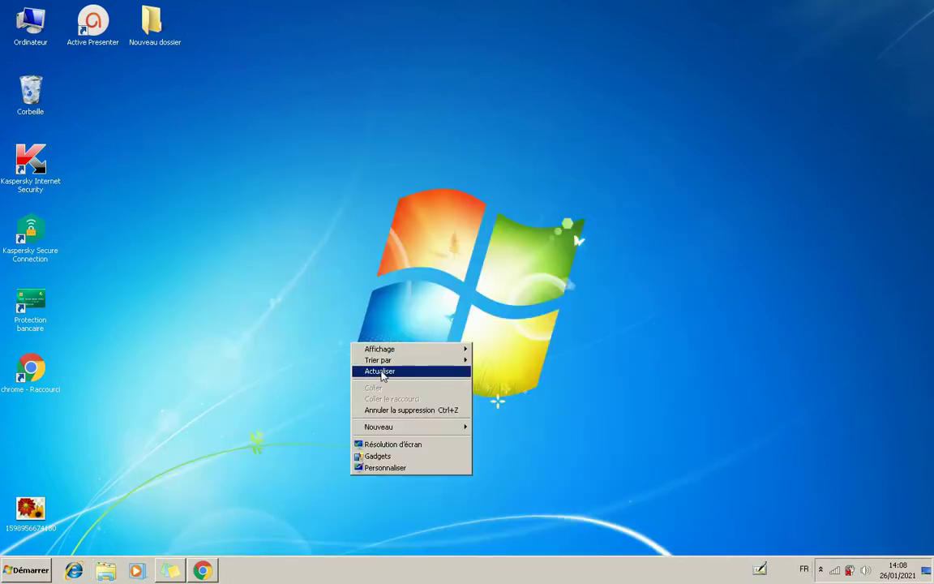
left_click(382, 371)
Step: Search for the Exécuter program, run regedit from it, and collapse the Software key under HKEY_CURRENT_USER
key("super")
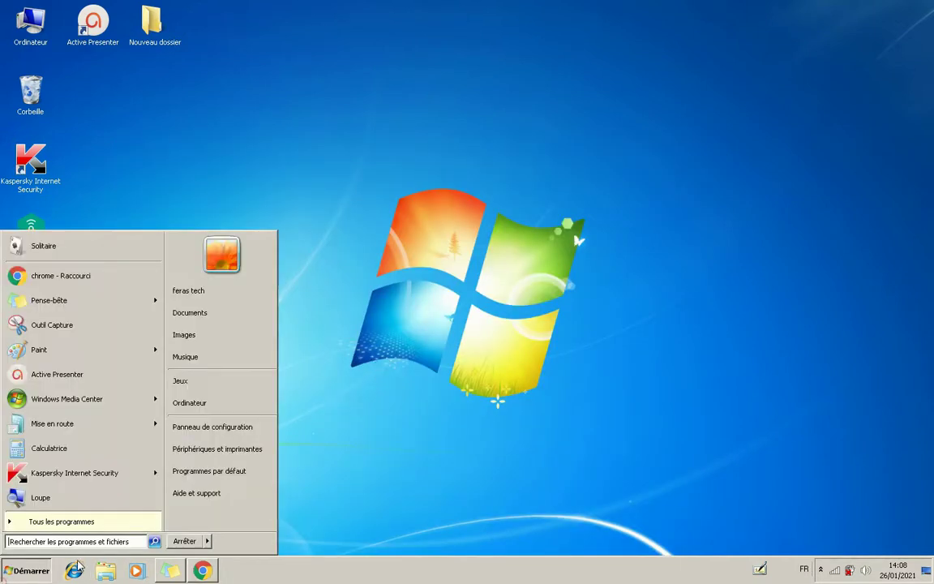
type("exe")
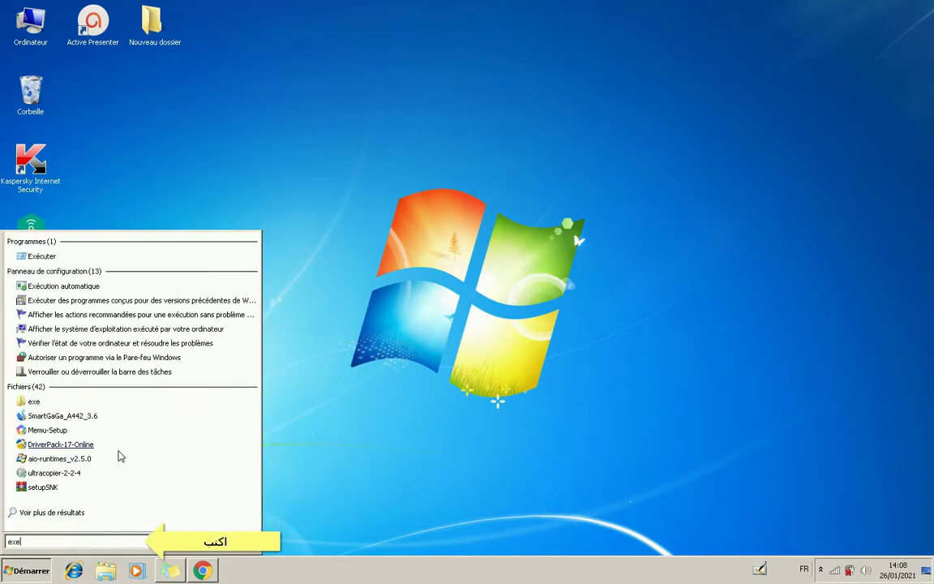
type("c")
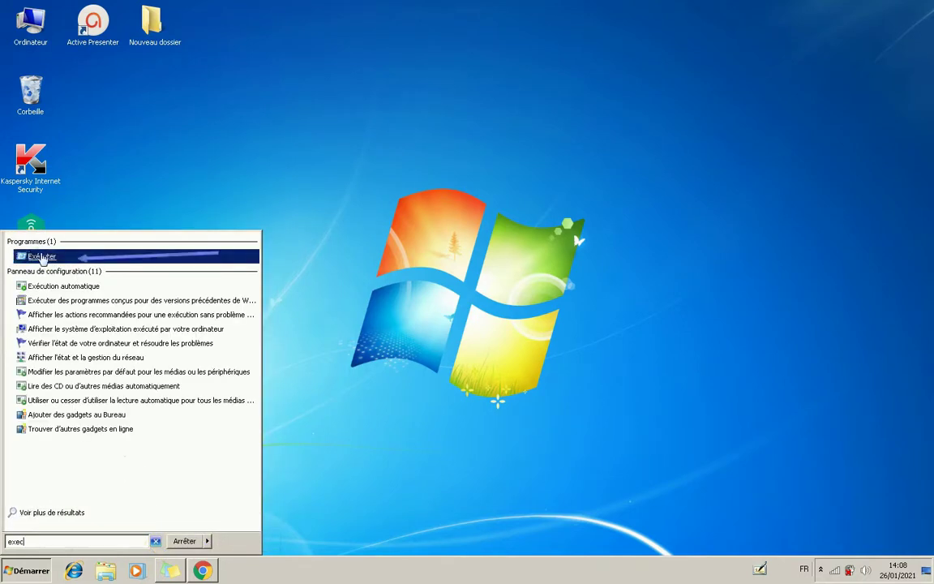
left_click(42, 257)
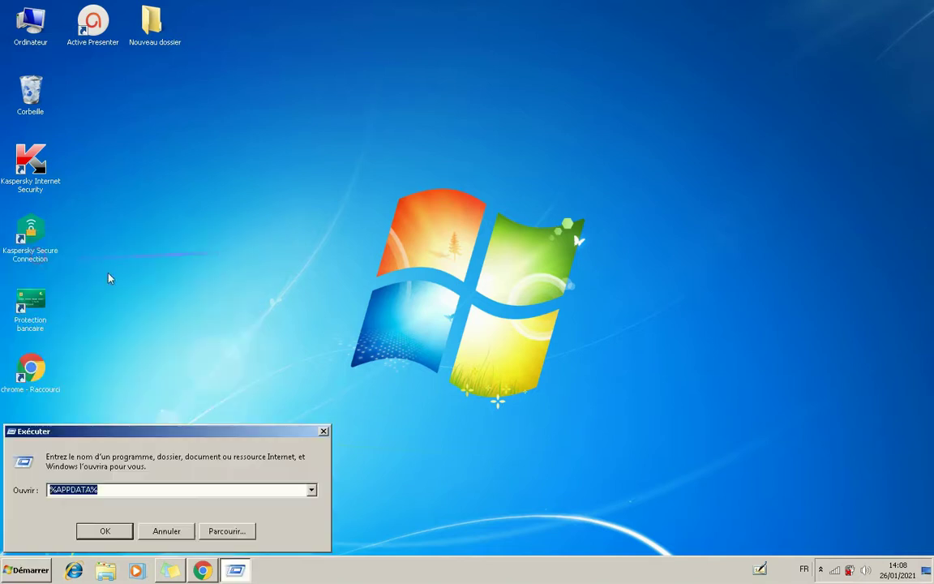
left_click(312, 490)
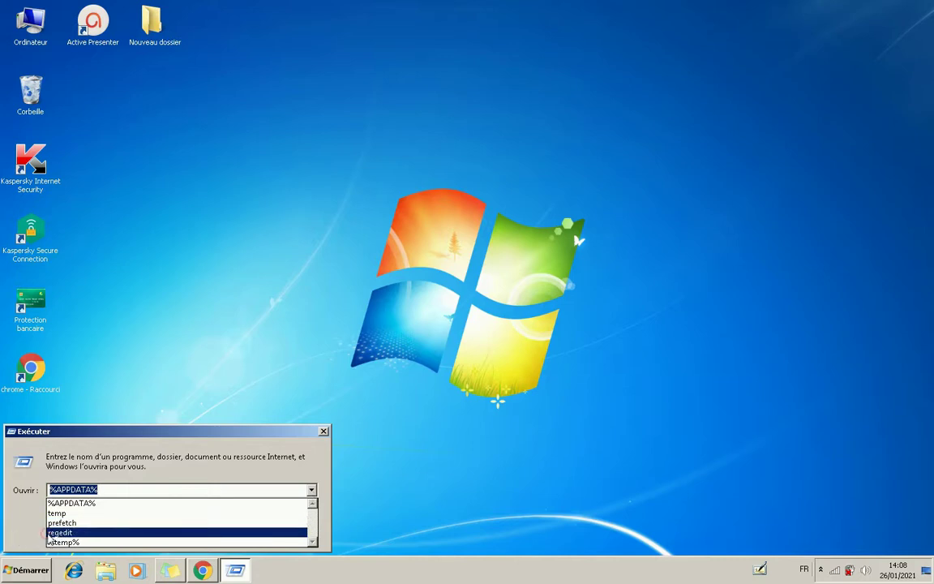
left_click(51, 533)
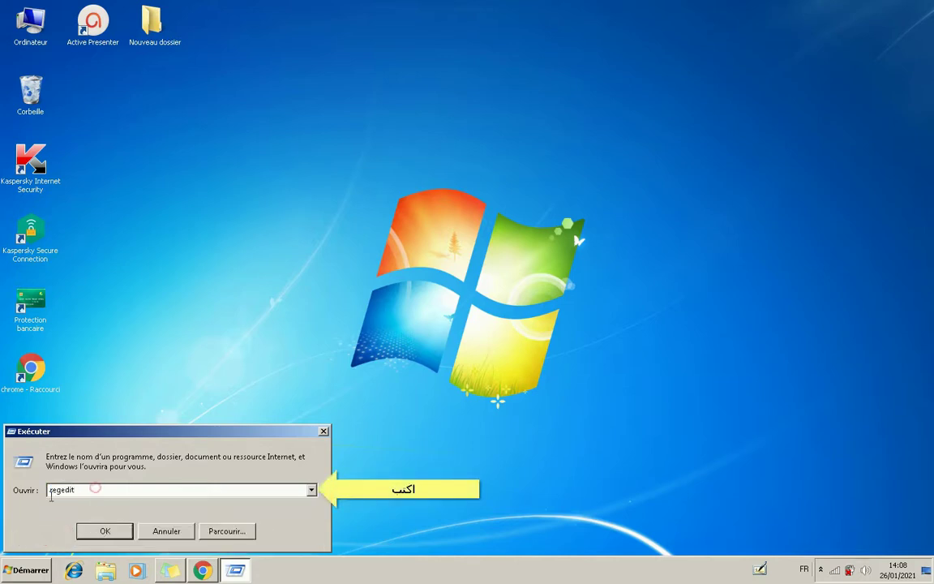
left_click(101, 531)
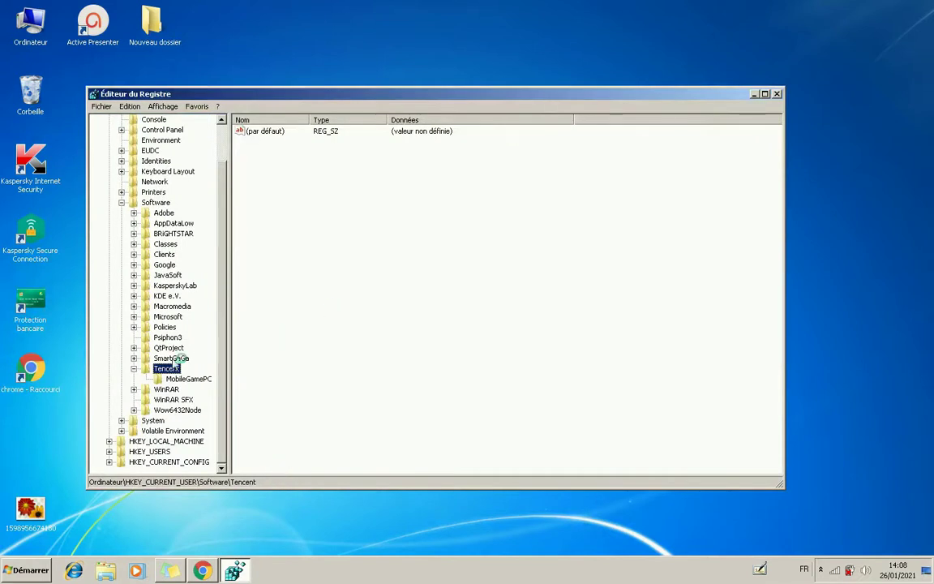
left_click(121, 203)
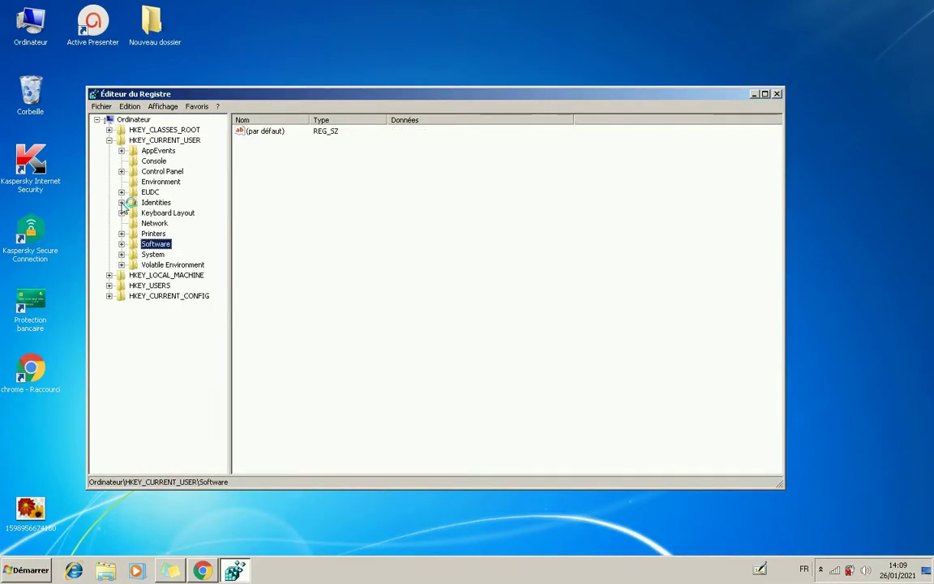
Step: Maximize the Registry Editor and expand HKEY_CURRENT_USER down to the subkeys of Software
left_click(109, 141)
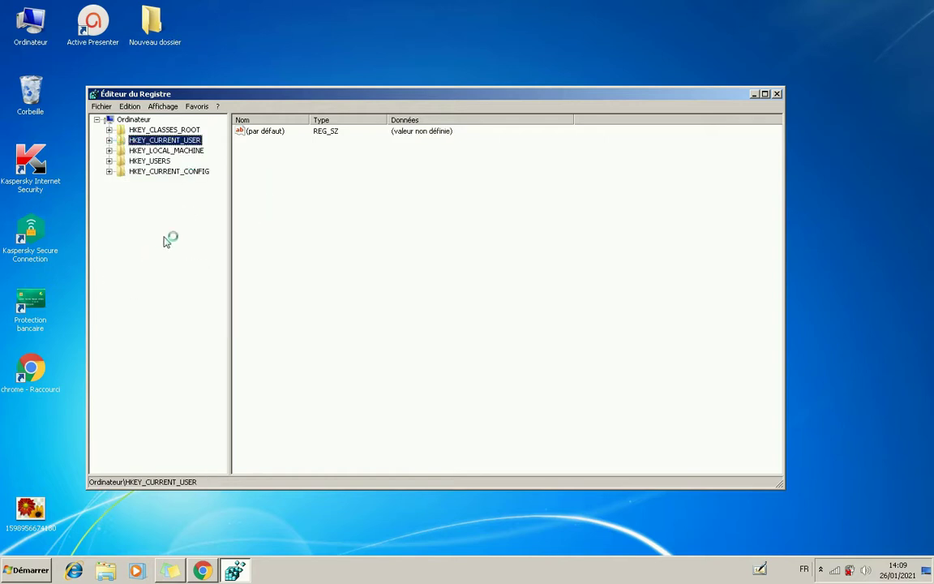
double_click(686, 91)
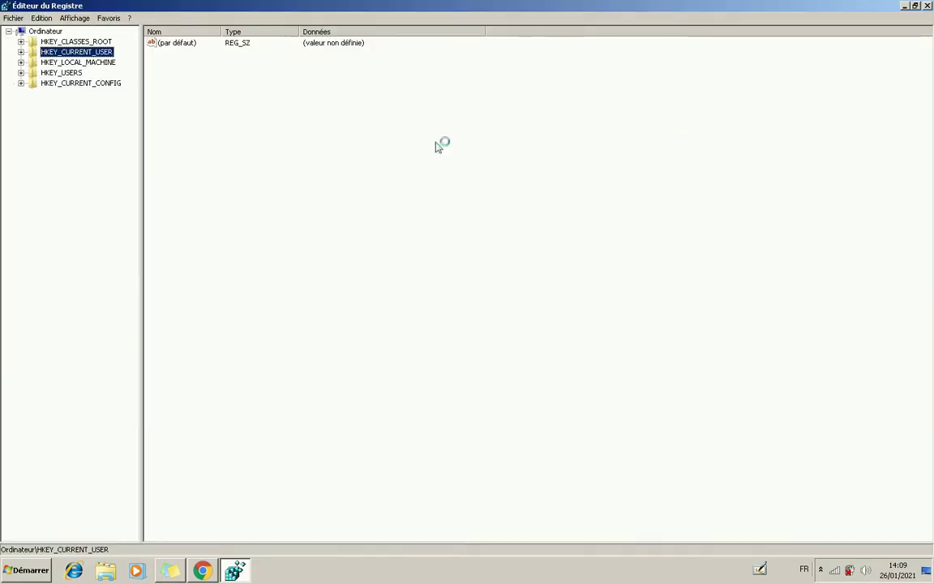
left_click(21, 52)
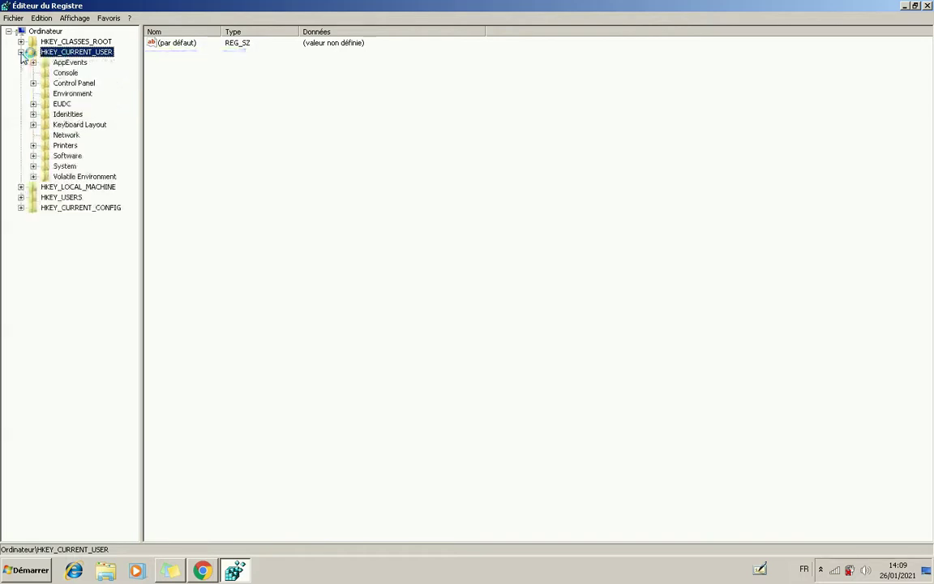
left_click(35, 156)
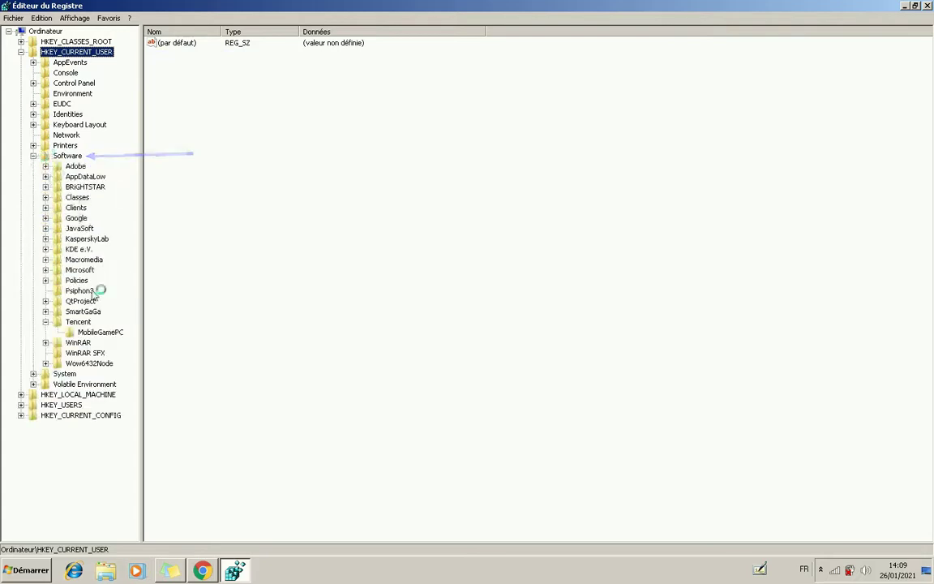
Step: Delete the SmartGaGa key under HKEY_CURRENT_USER\Software and close the Registry Editor
left_click(78, 312)
right_click(79, 313)
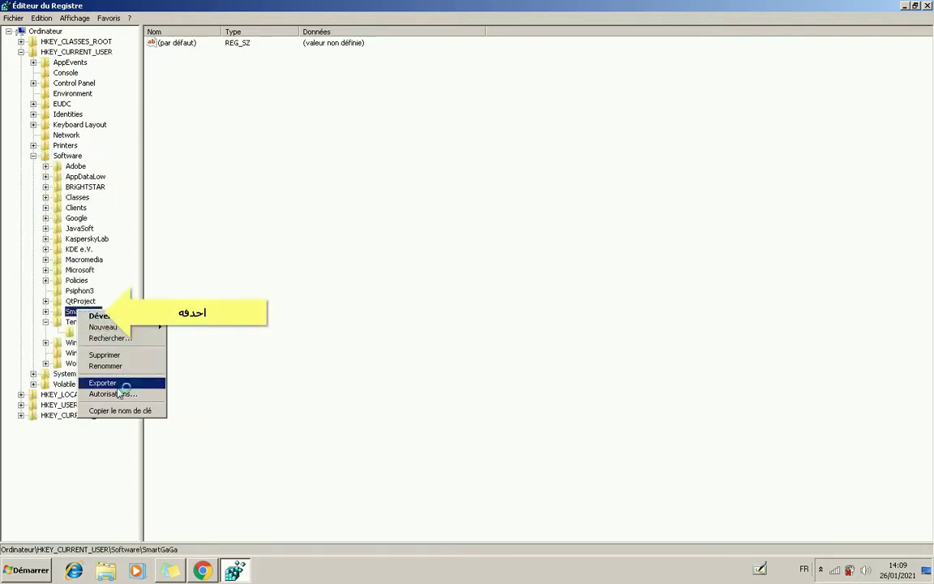
left_click(120, 355)
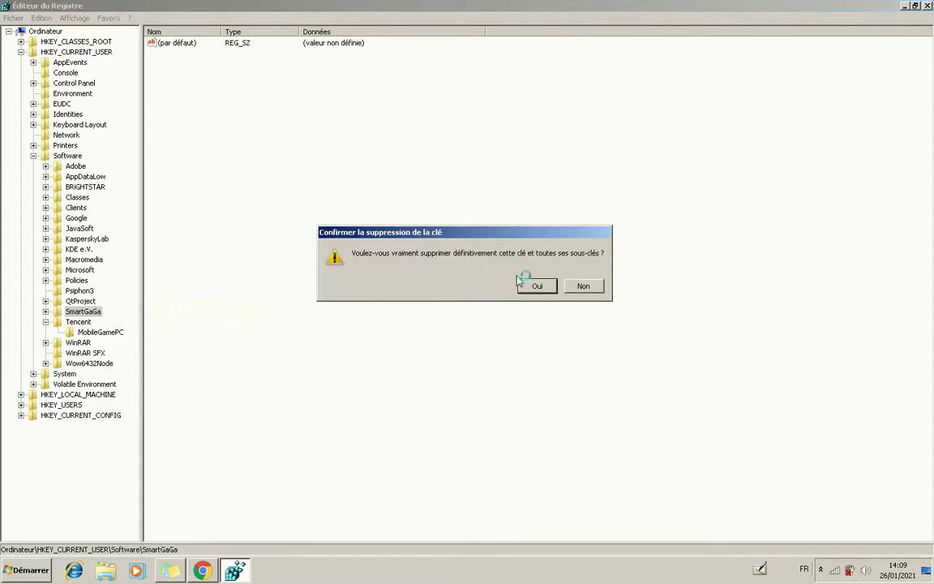
left_click(538, 289)
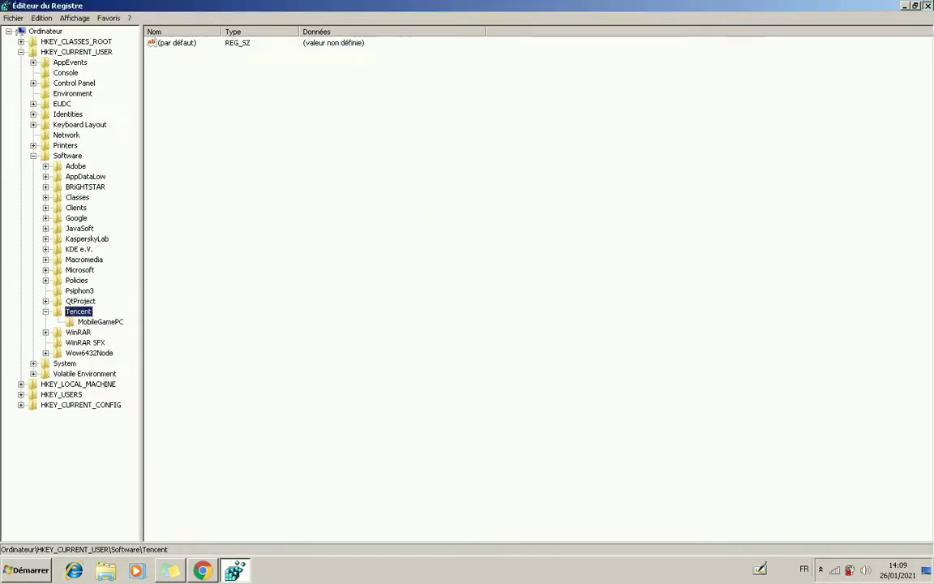
key("alt+F4")
Step: Search for the Exécuter program and use it to open the temp folder
key("super")
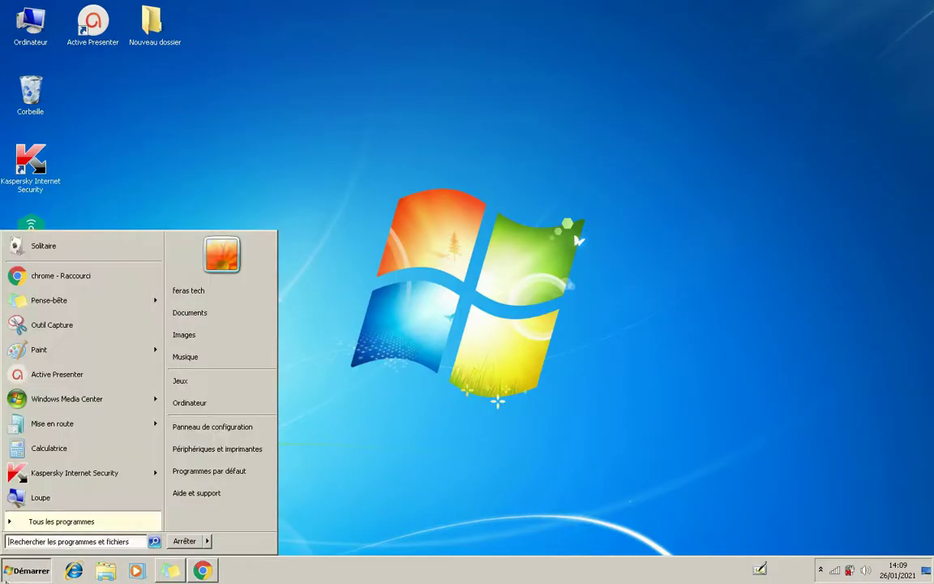
type("e")
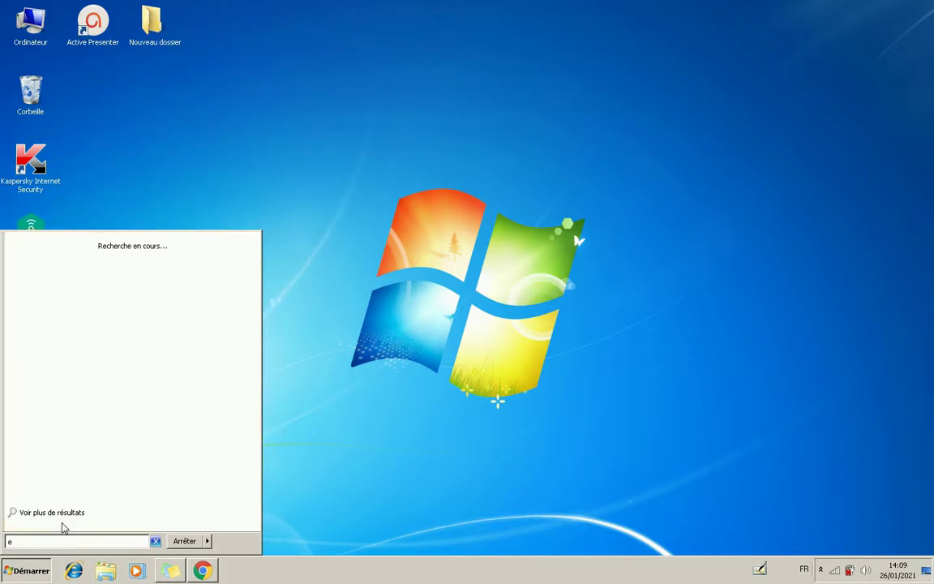
type("xe")
left_click(73, 253)
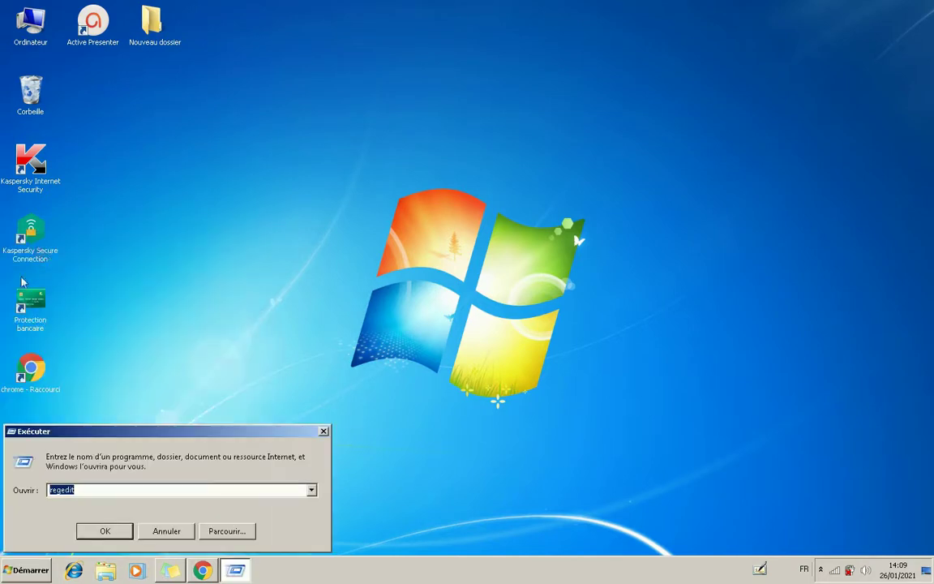
left_click(313, 491)
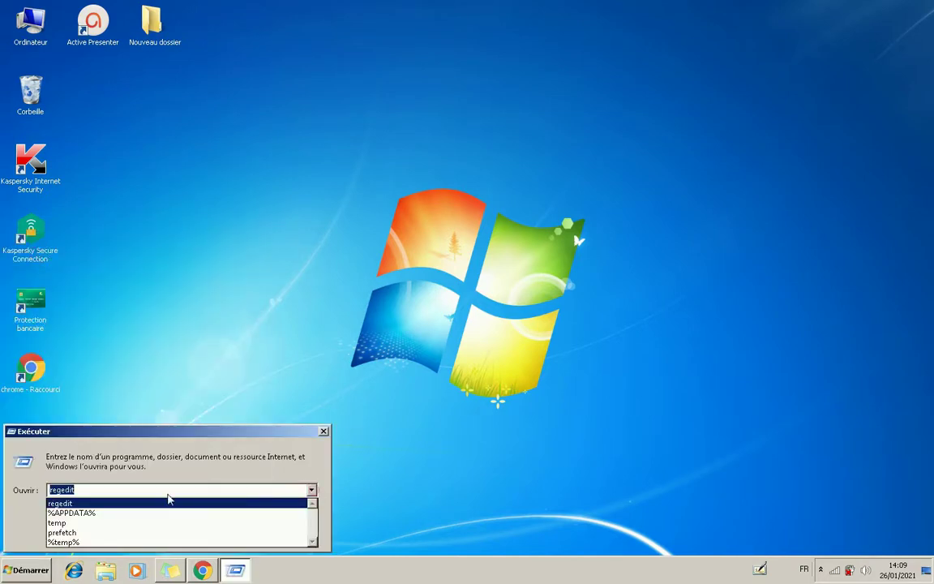
left_click(103, 523)
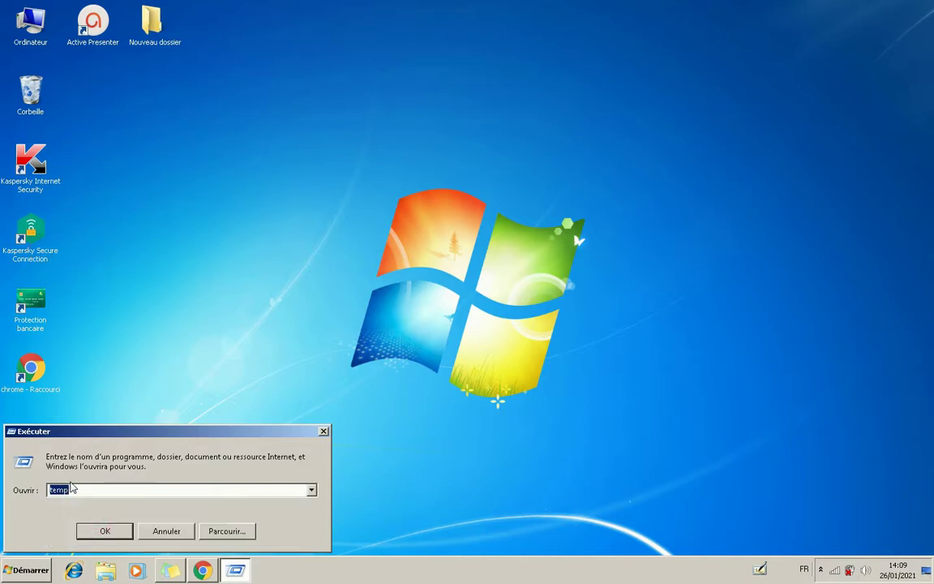
left_click(97, 531)
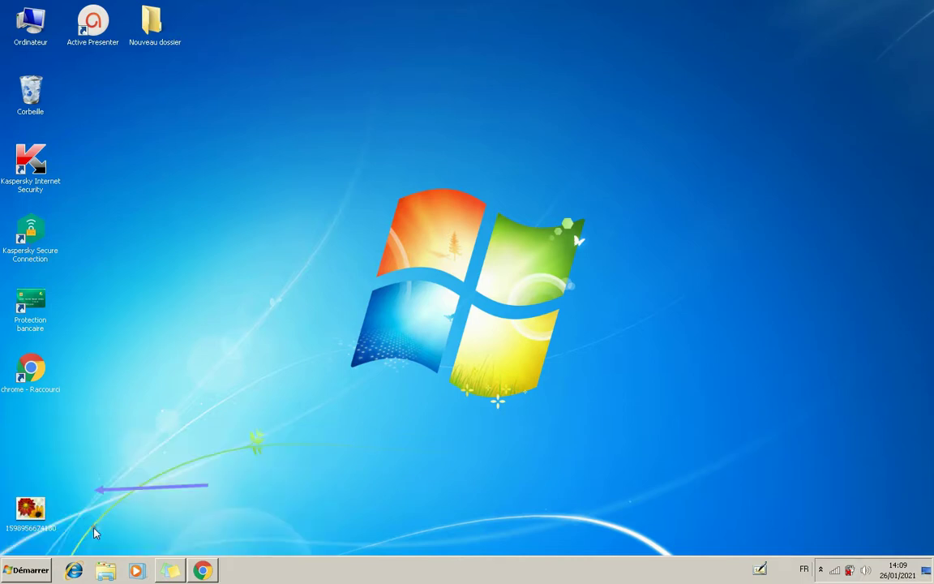
Step: Delete all items in the C:\Windows\Temp folder, MPTelemetrySubmit and MpCmdRun, and close the folder window
left_click_drag(327, 309, 359, 173)
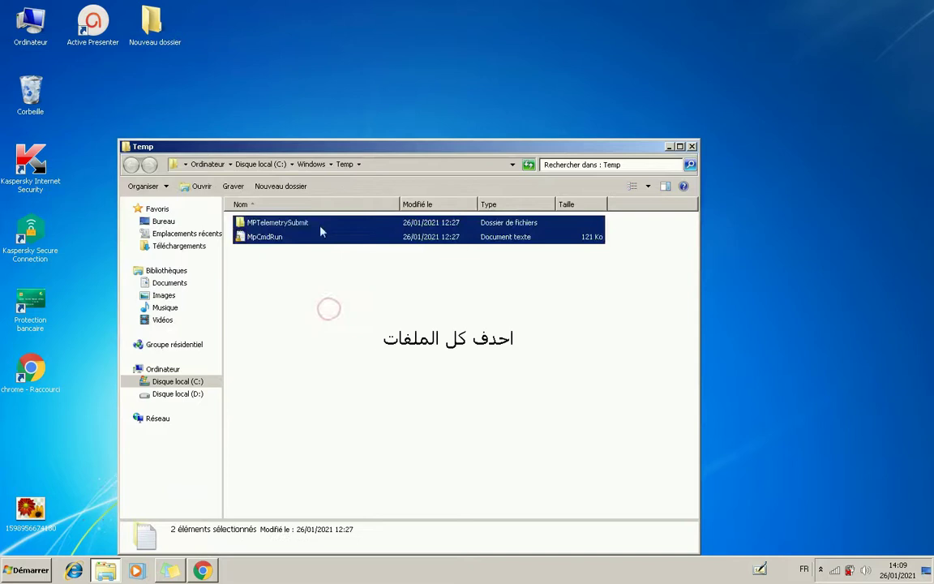
right_click(287, 223)
left_click(342, 422)
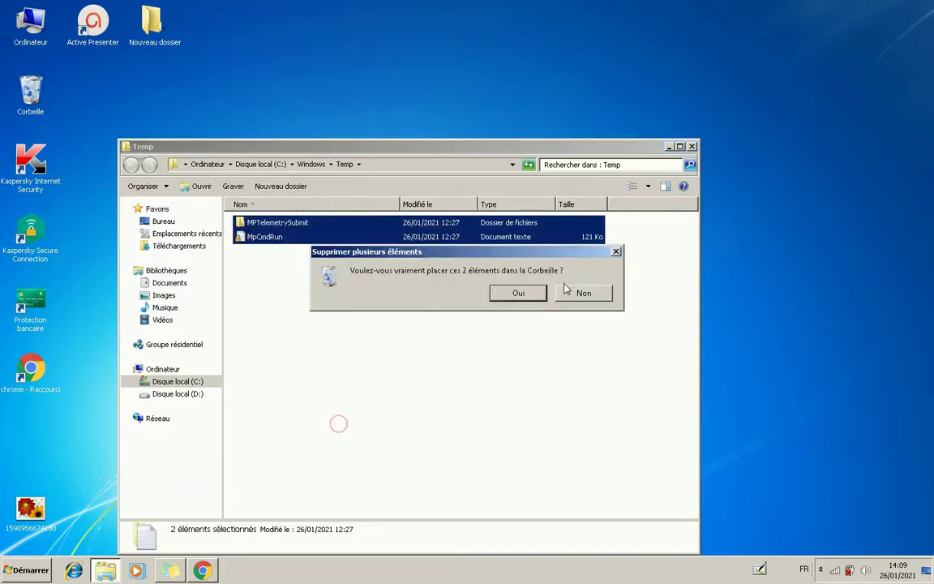
left_click(516, 295)
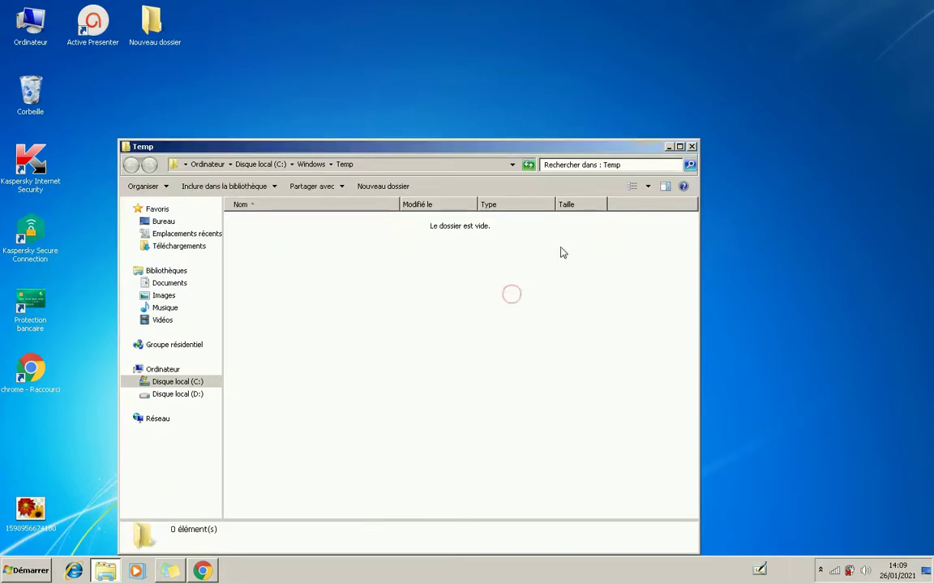
left_click(692, 146)
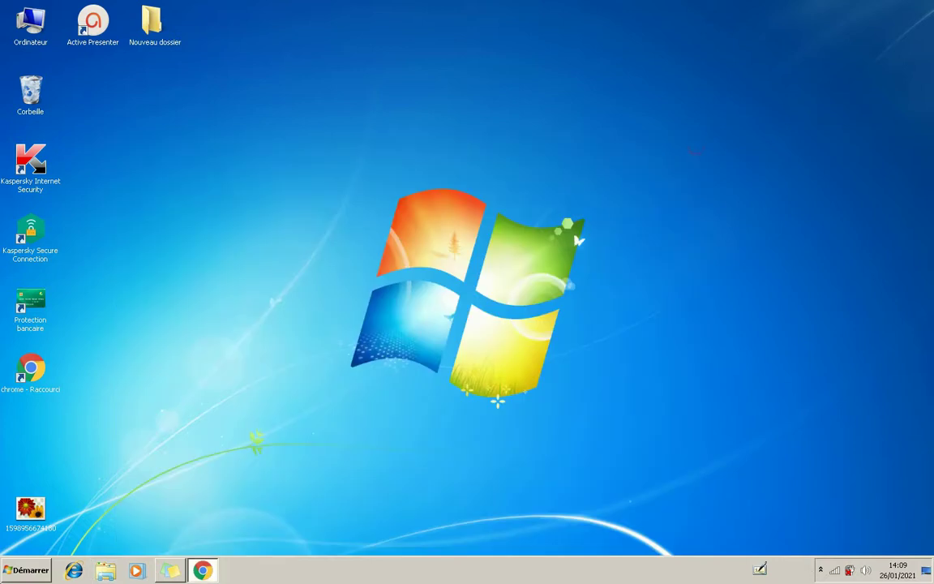
Step: Search for the Exécuter program again and use it to open the %temp% folder
left_click(25, 569)
left_click(49, 542)
type("exe")
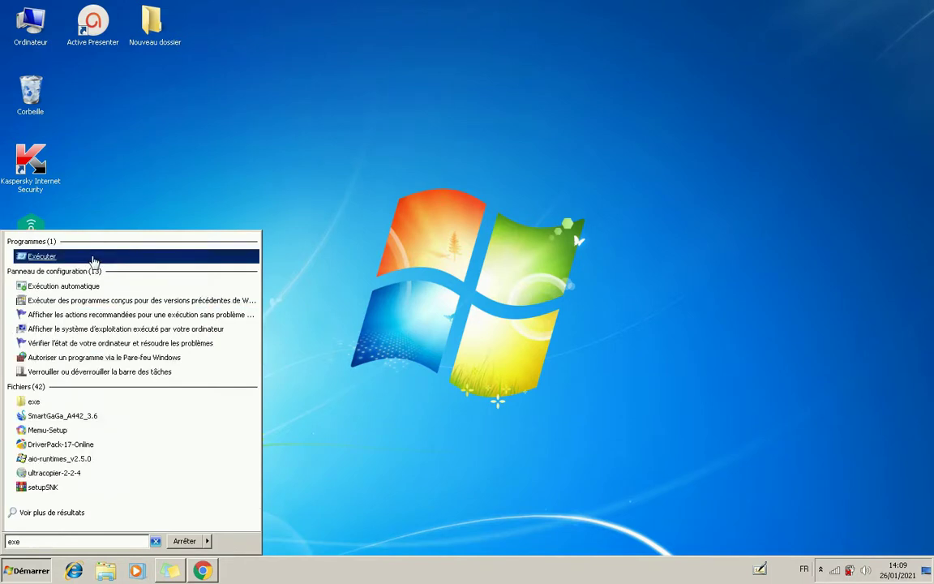
left_click(93, 259)
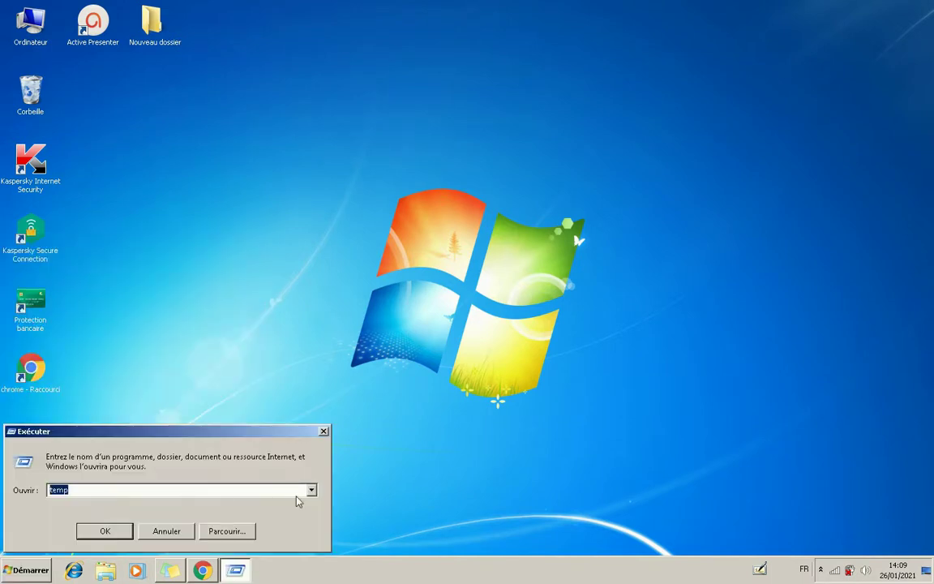
left_click(311, 490)
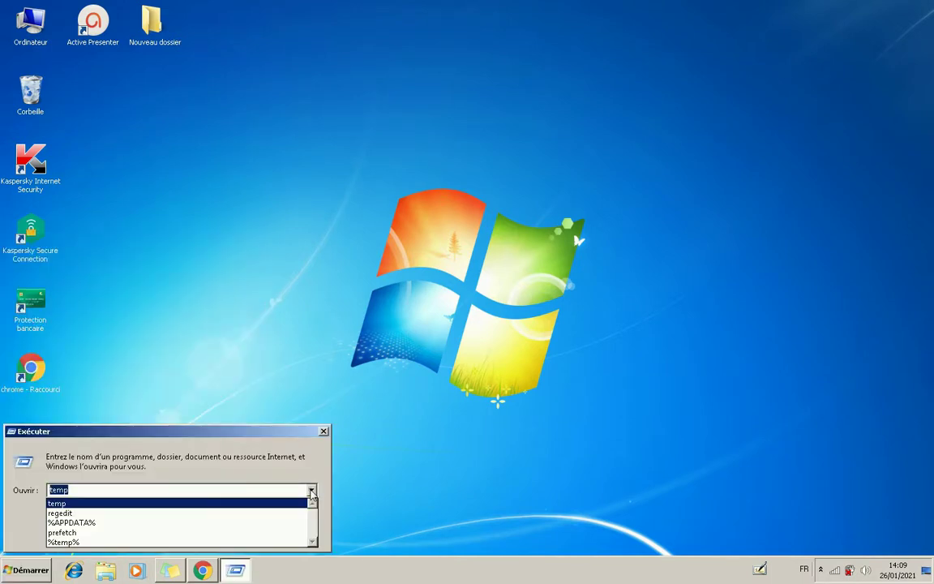
left_click(115, 542)
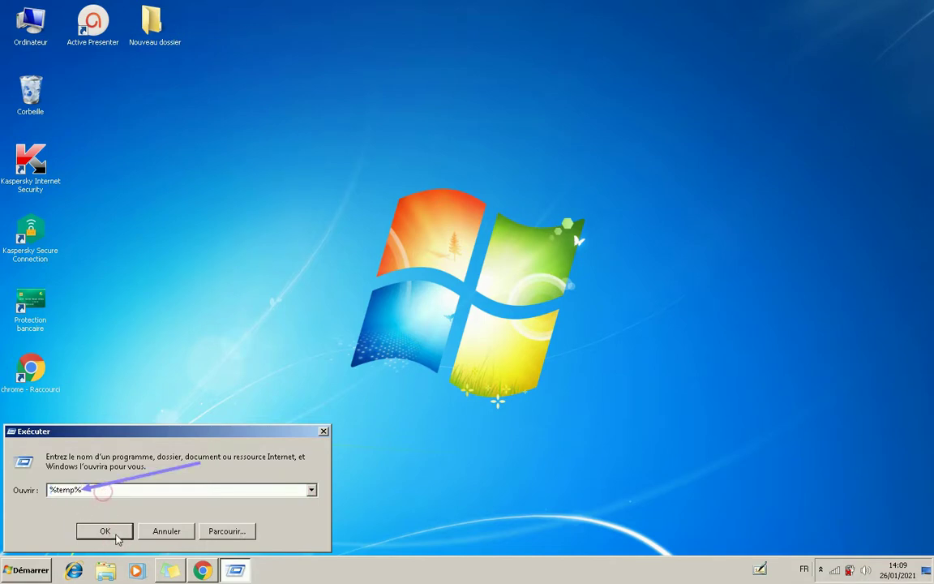
left_click(116, 537)
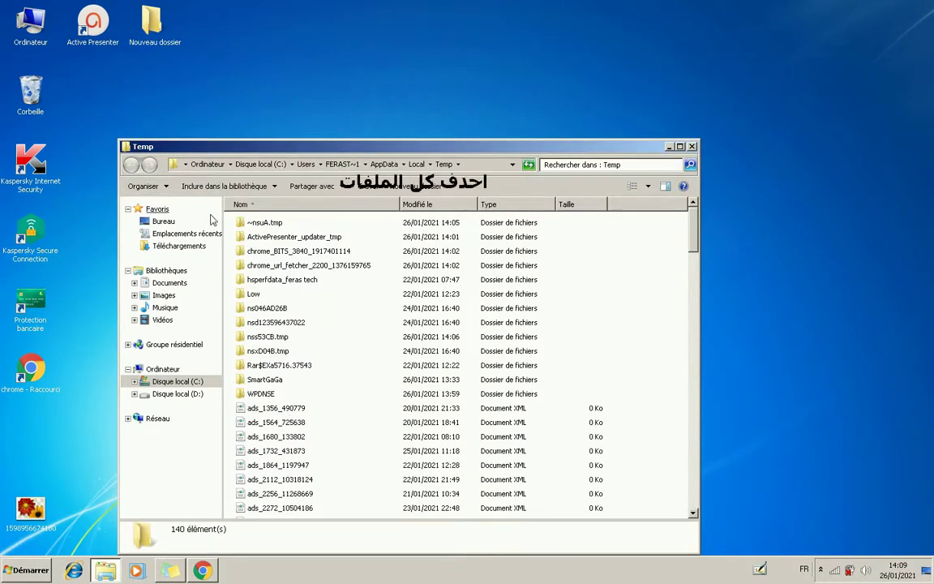
Step: Delete all items in the AppData\Local\Temp folder, continuing with the removal of the shared folders
left_click_drag(229, 212, 339, 419)
right_click(340, 416)
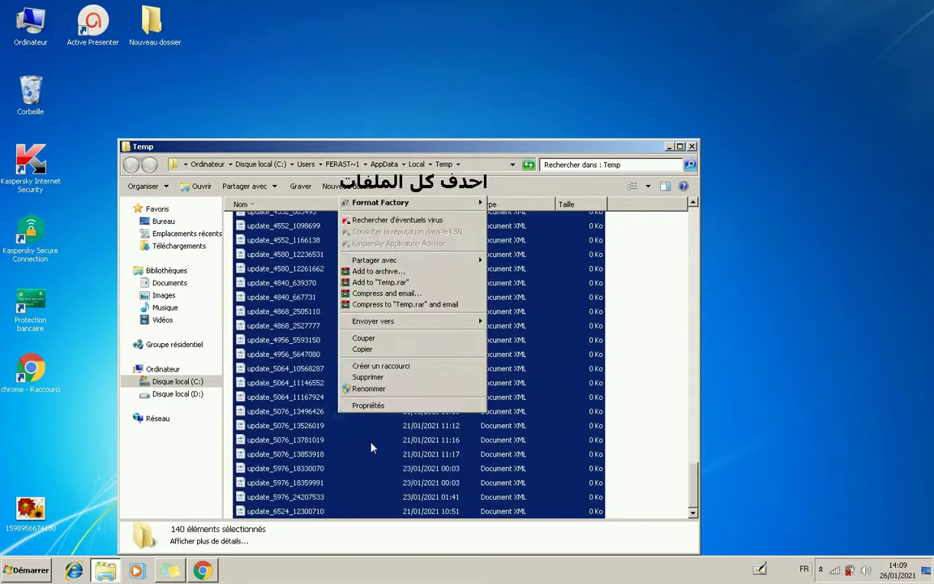
left_click(383, 377)
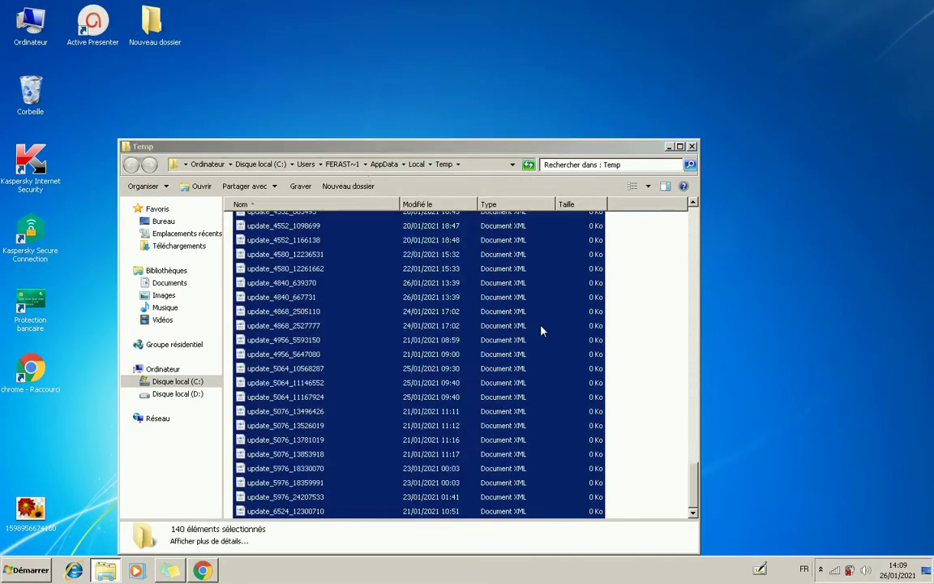
left_click(517, 294)
left_click(498, 319)
left_click(497, 320)
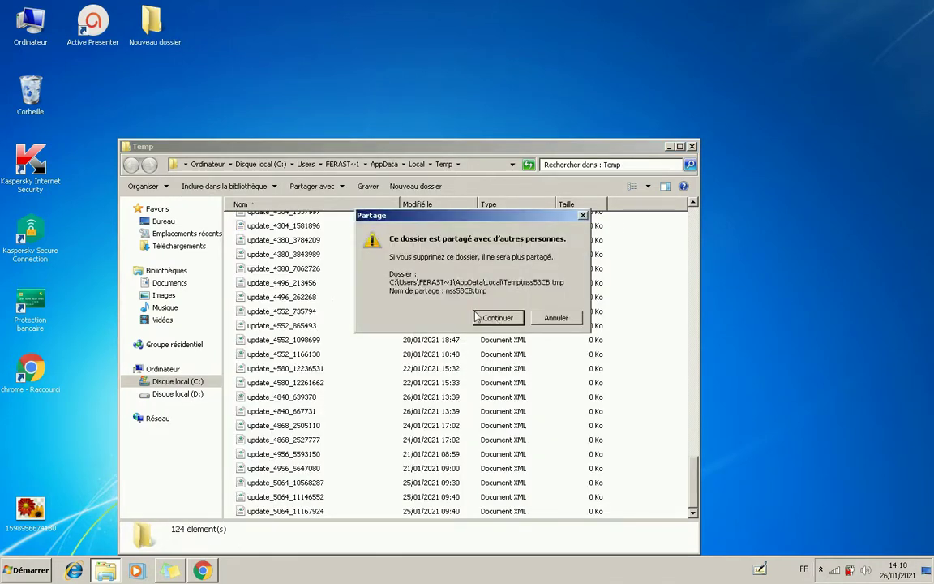
left_click(503, 318)
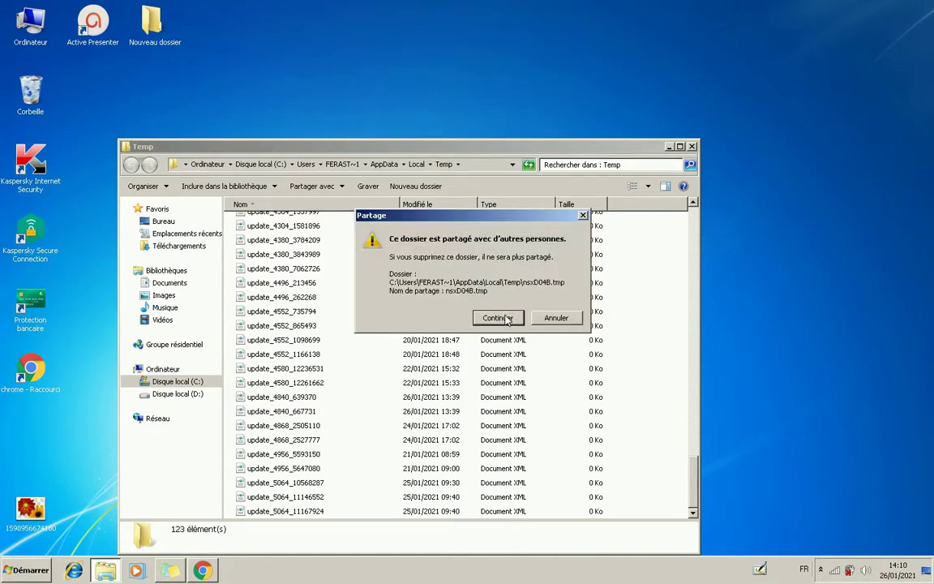
left_click(504, 318)
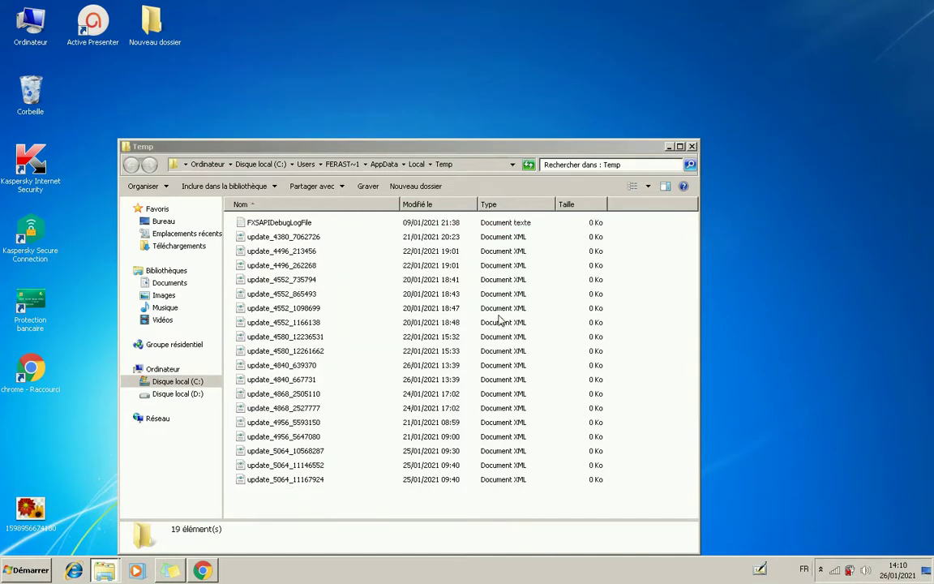
left_click(513, 340)
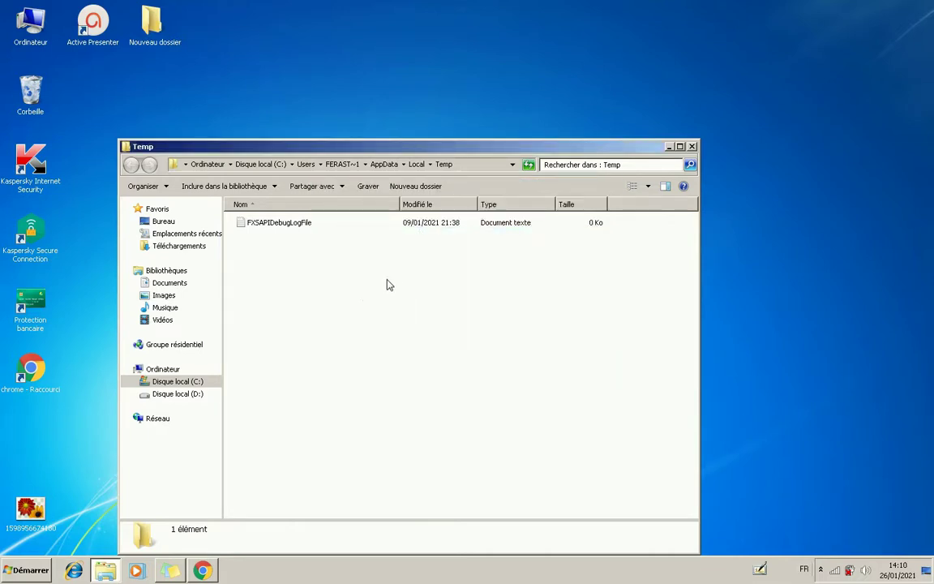
Step: Try to delete the remaining FXSAPIDebugLogFile from the Temp folder, cancel the operation, and close the folder window
right_click(417, 222)
left_click(479, 457)
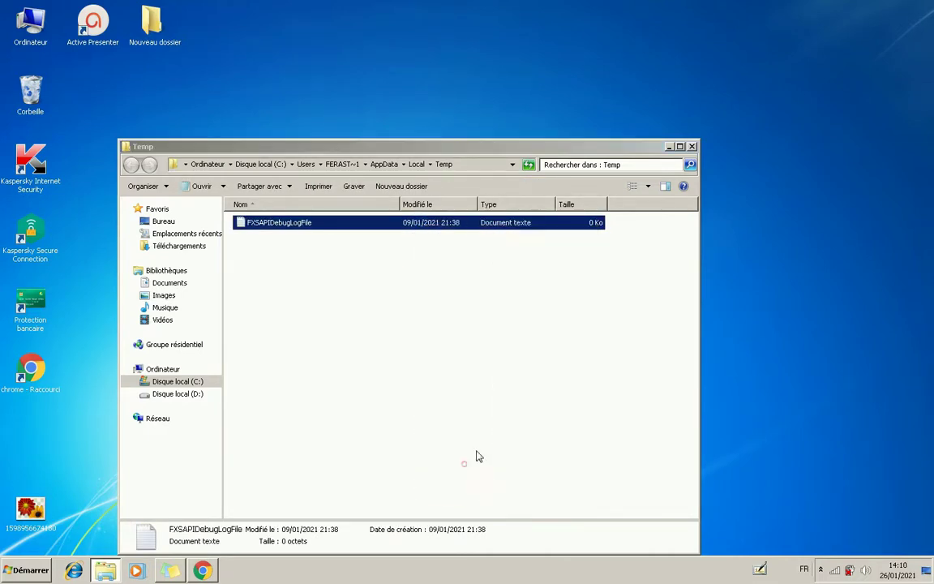
left_click(520, 339)
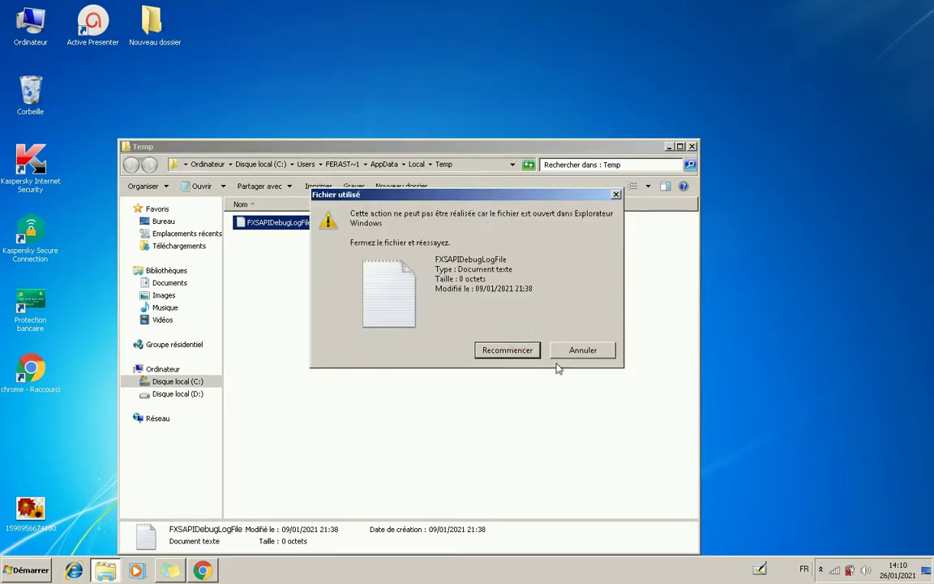
left_click(587, 354)
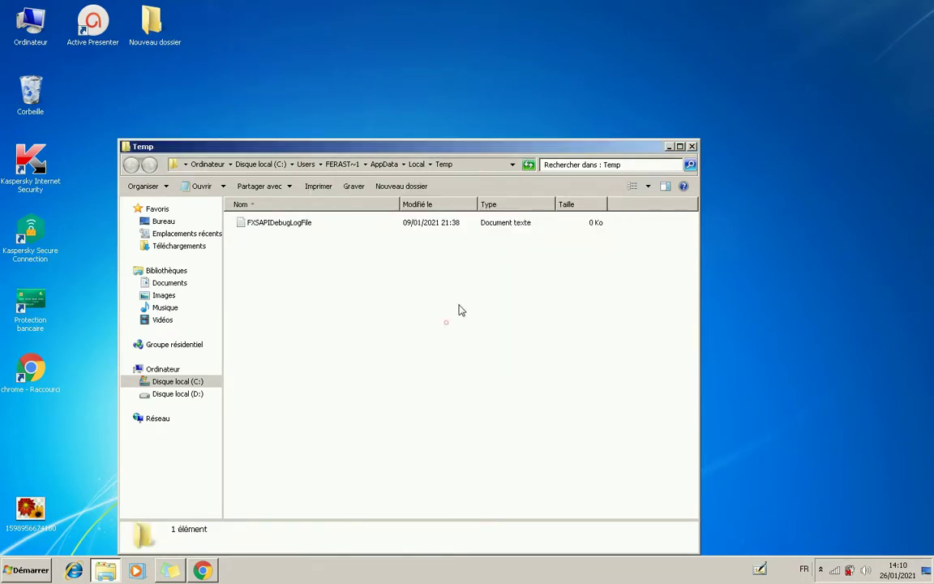
left_click(692, 147)
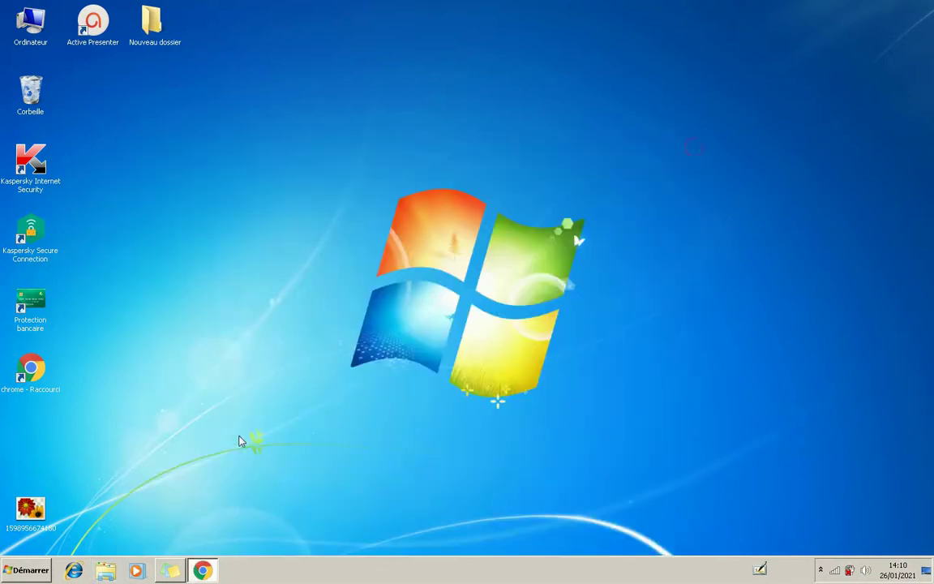
Step: Search for the Exécuter program with "exe", use it to open the prefetch folder, and grant permanent access to that folder
left_click(24, 571)
left_click(54, 542)
type("exe")
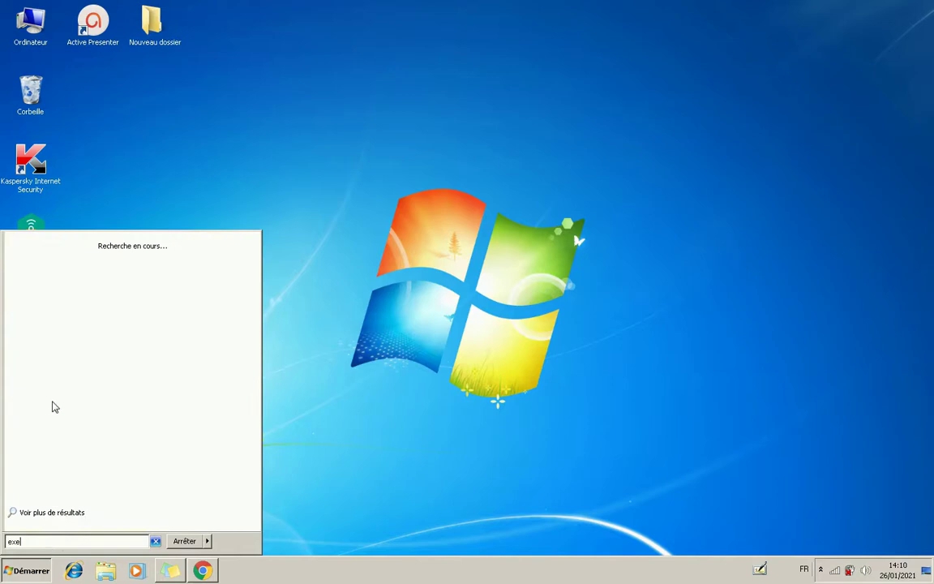
left_click(37, 258)
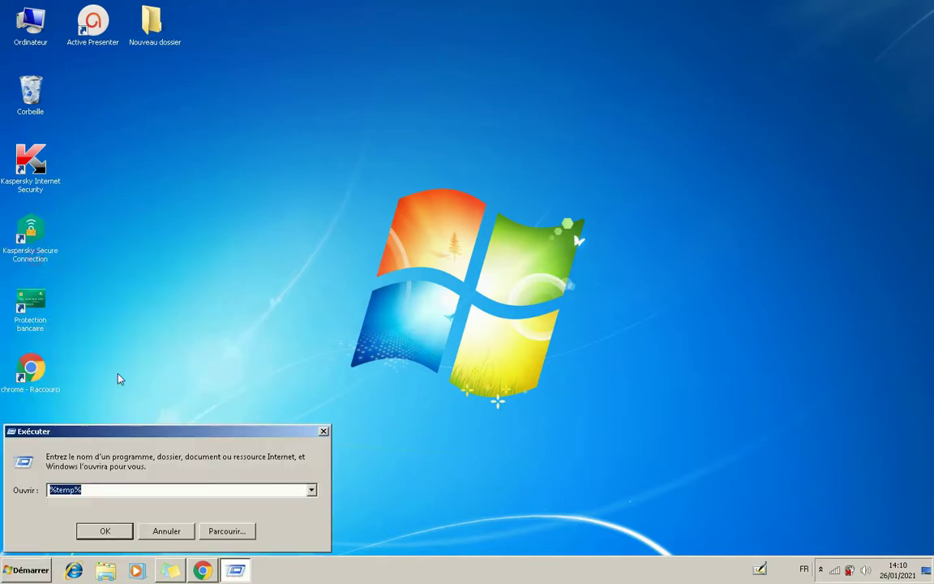
left_click(311, 491)
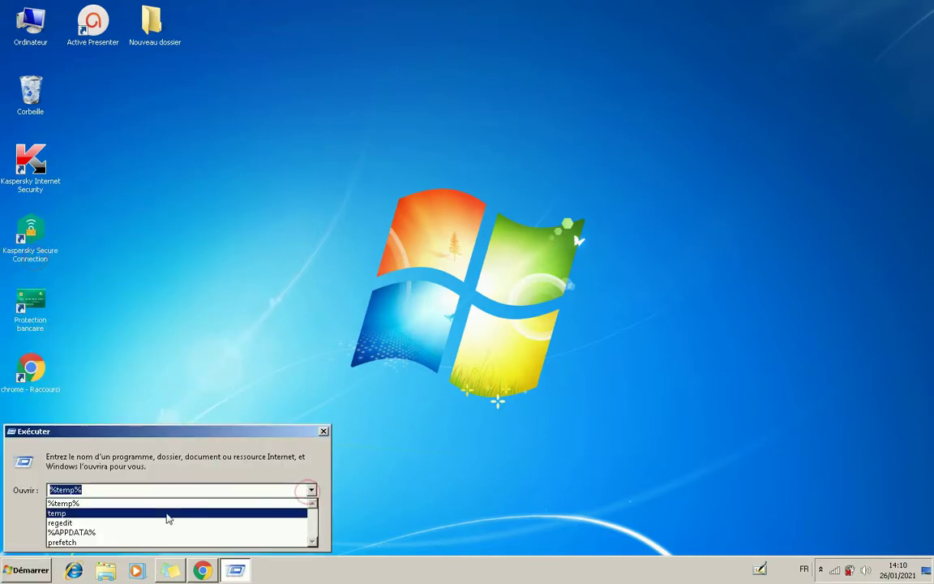
left_click(88, 503)
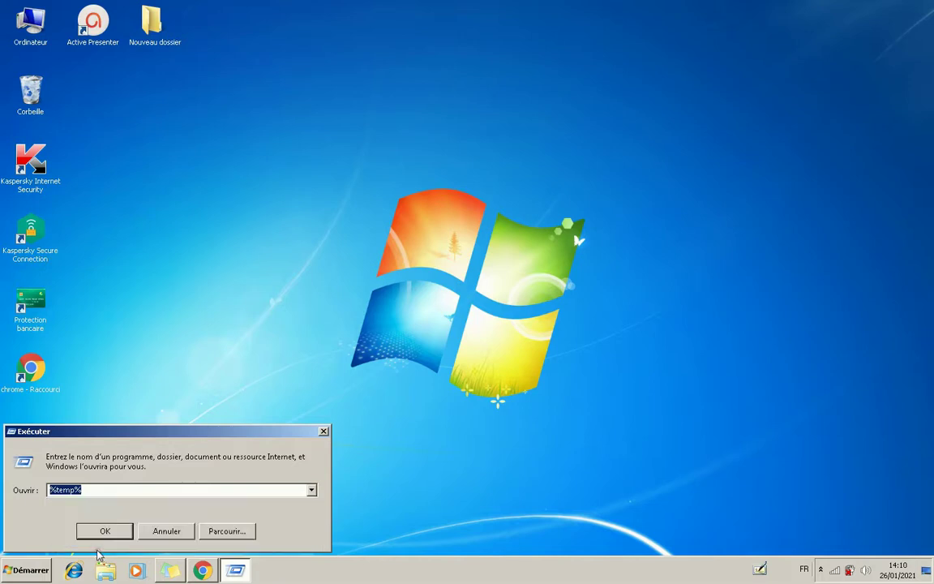
left_click(312, 490)
left_click(61, 542)
left_click(98, 487)
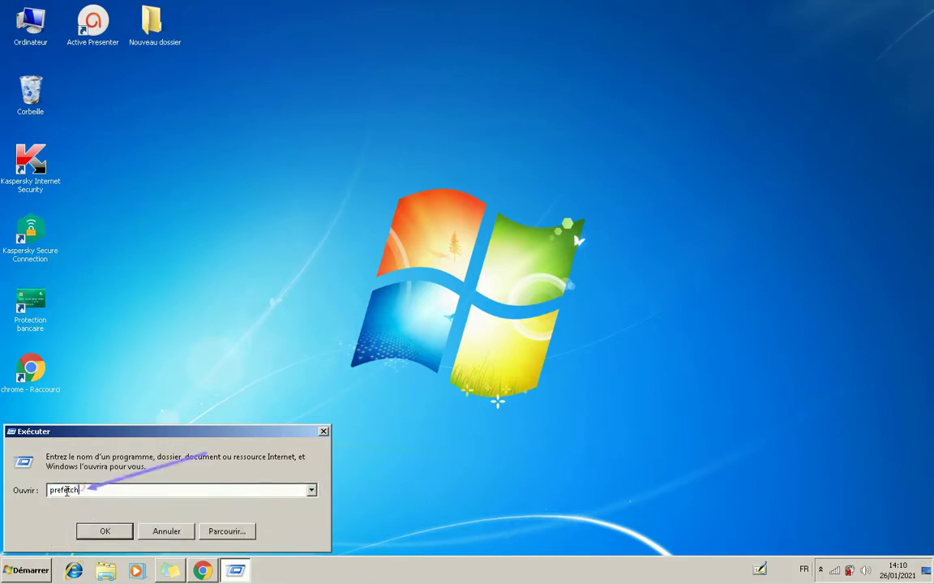
left_click(98, 532)
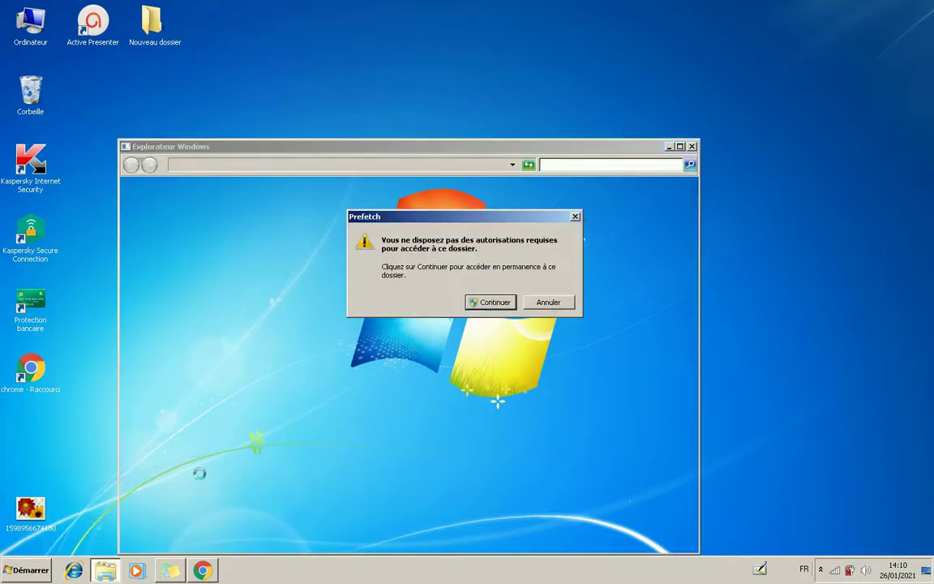
left_click(492, 307)
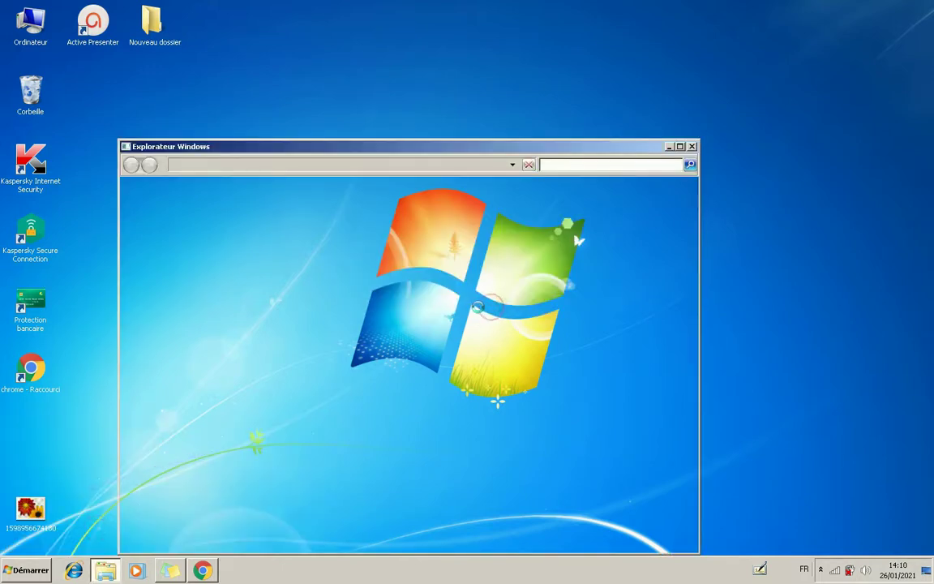
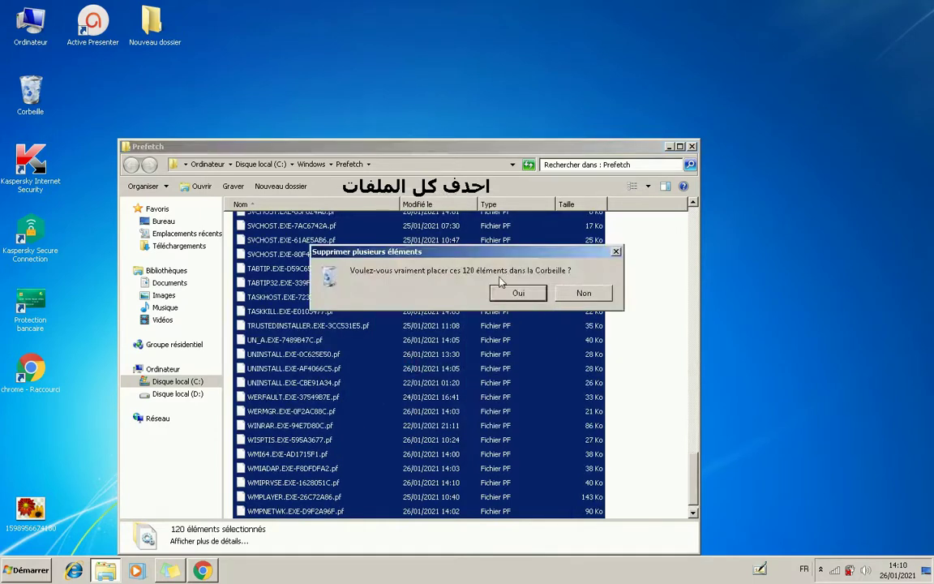
Step: Delete all items in the C:\Windows\Prefetch folder, including the remaining DLLHOST.EXE file, and close the folder window
left_click(505, 295)
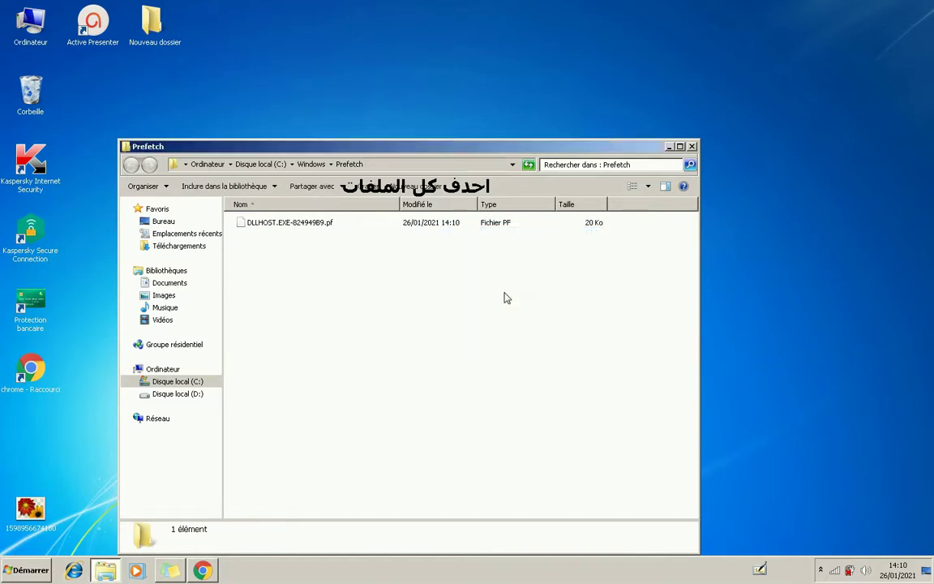
right_click(415, 221)
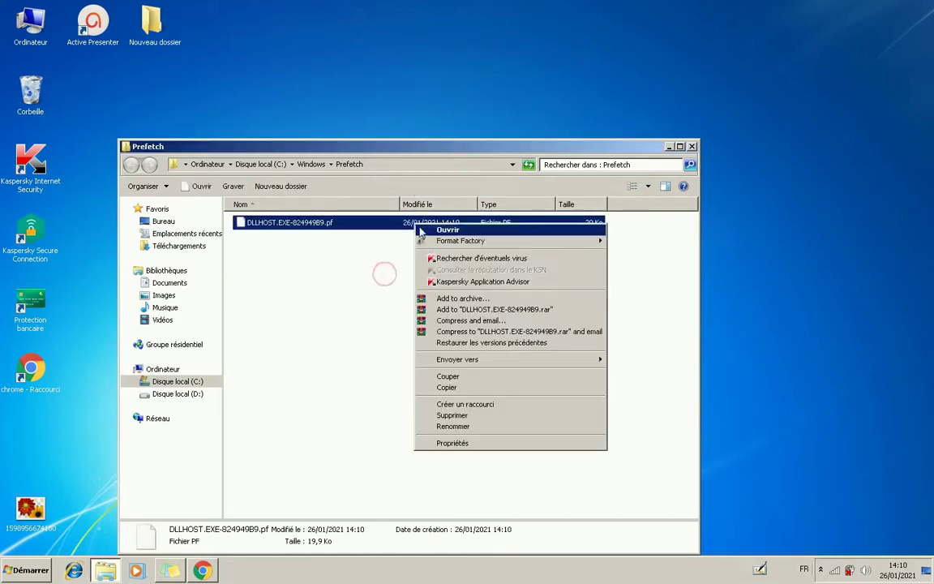
left_click(452, 415)
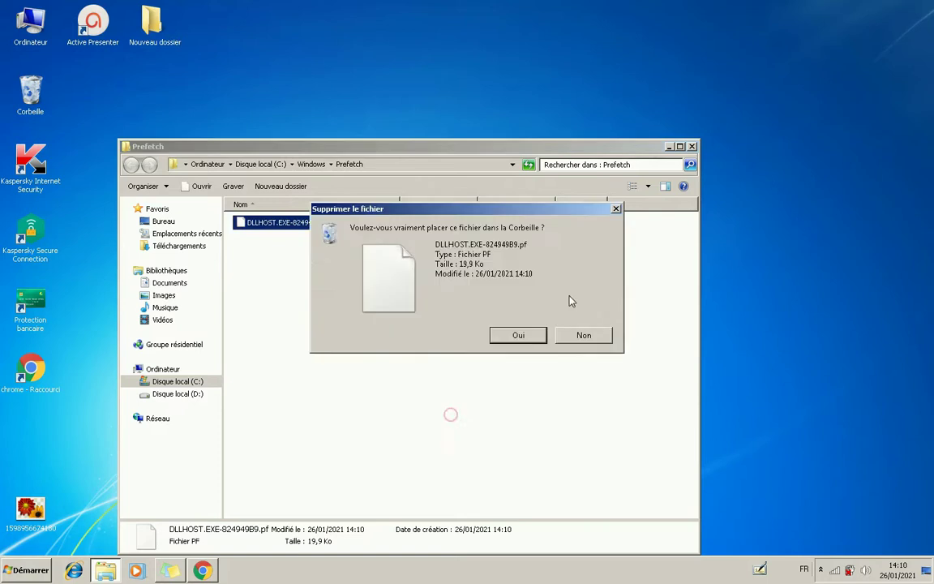
left_click(523, 332)
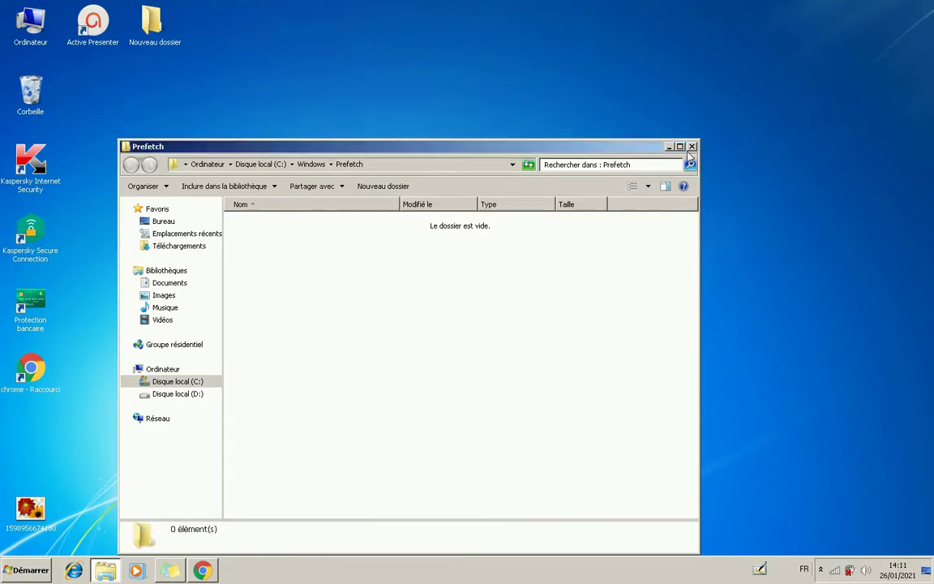
left_click(692, 146)
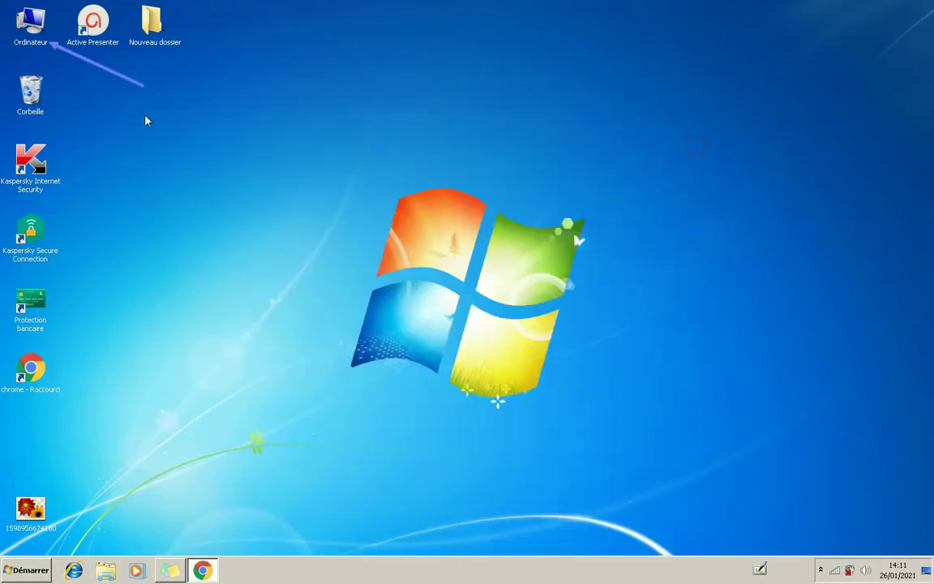
Step: Open the SmartGaGa folder inside Program Files (x86) on Disque local (C:)
right_click(454, 251)
left_click(290, 110)
double_click(33, 31)
left_click(279, 241)
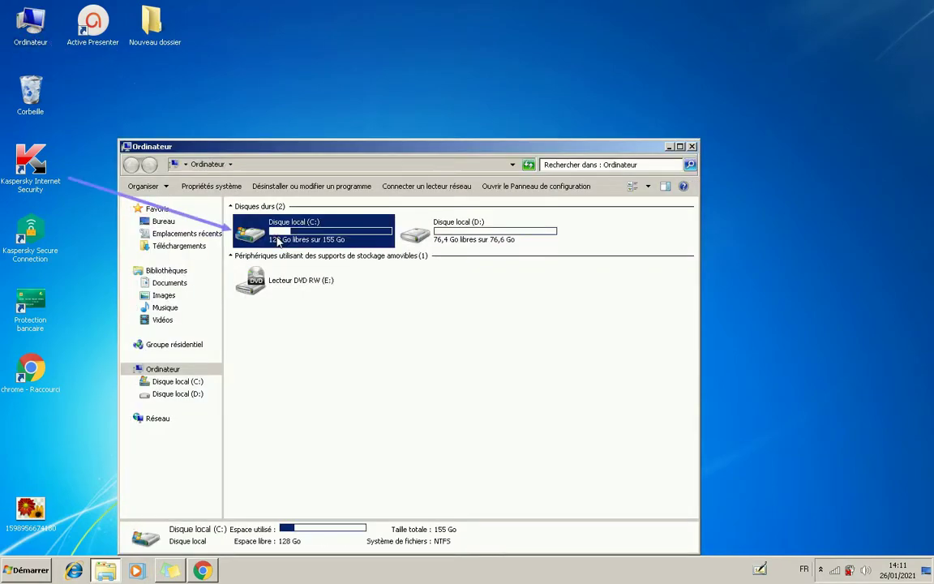
double_click(278, 241)
left_click(260, 253)
double_click(260, 252)
left_click(266, 381)
double_click(264, 379)
Step: Return to Program Files (x86), delete the SmartGaGa folder, and close the folder window
left_click(413, 328)
right_click(443, 306)
left_click(455, 347)
key("BackSpace")
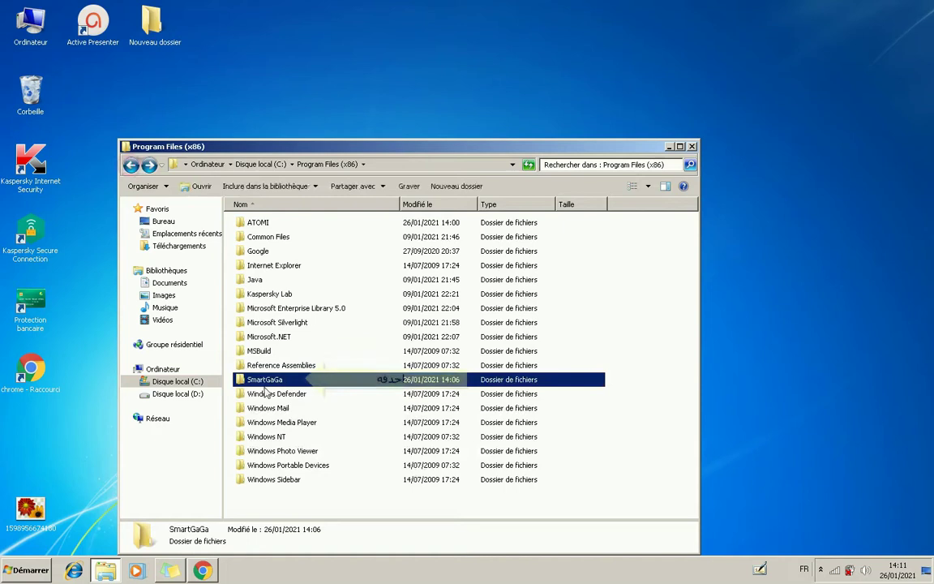
right_click(246, 378)
left_click(296, 351)
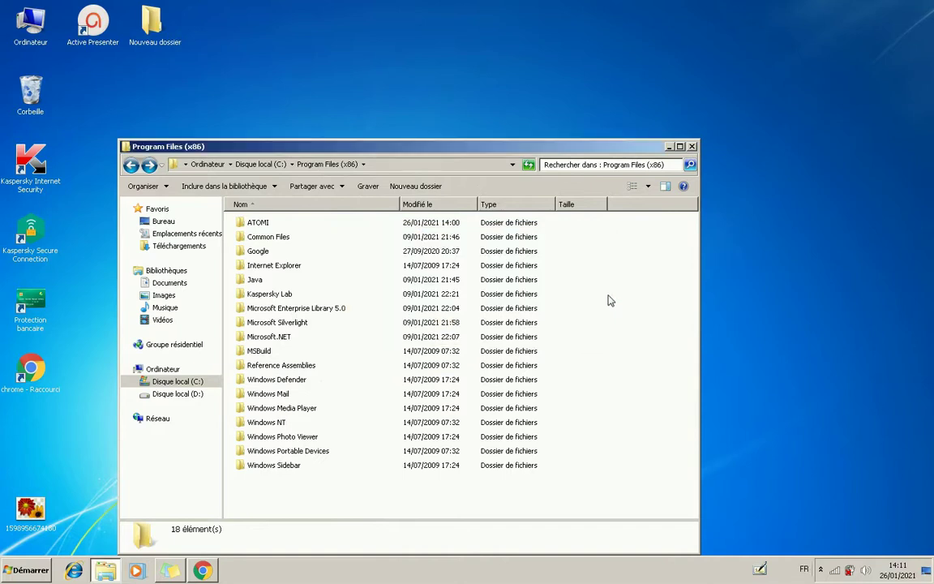
left_click(692, 147)
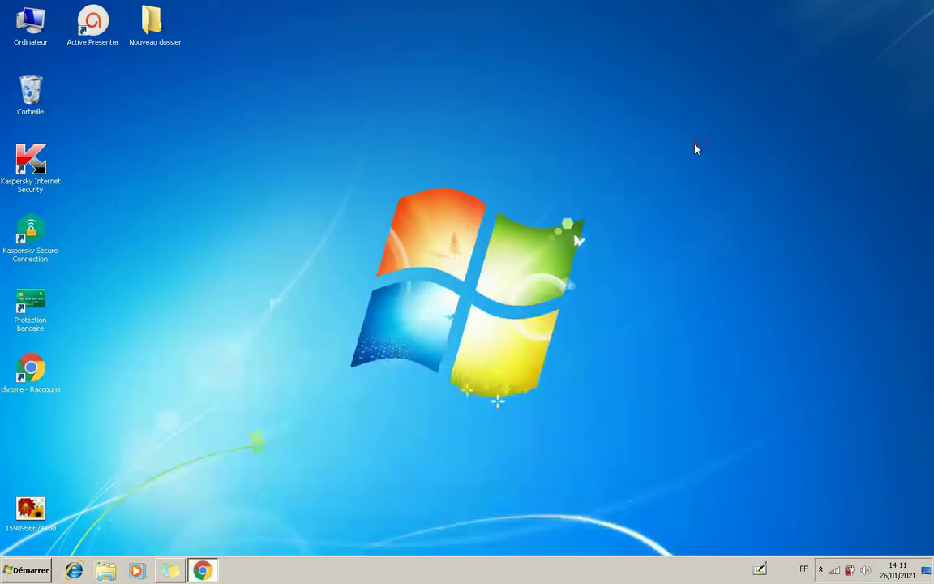
Step: Empty the Recycle Bin (Corbeille), permanently deleting all of its items
right_click(49, 86)
left_click(26, 87)
right_click(22, 92)
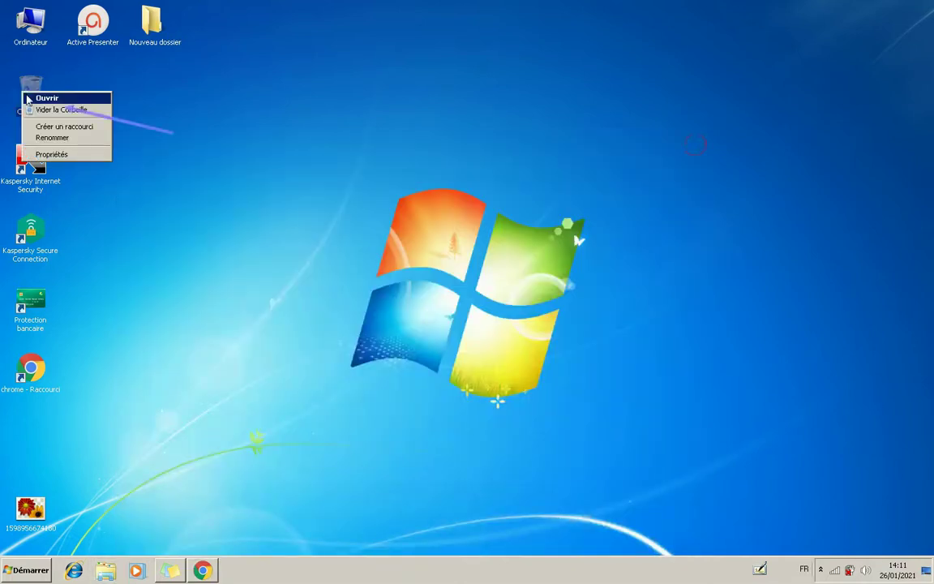
left_click(33, 110)
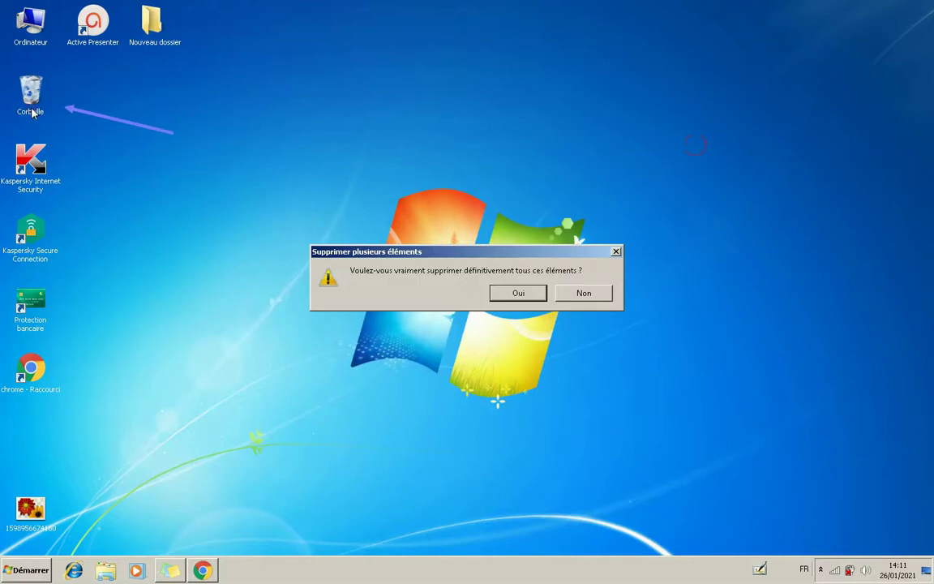
left_click(519, 294)
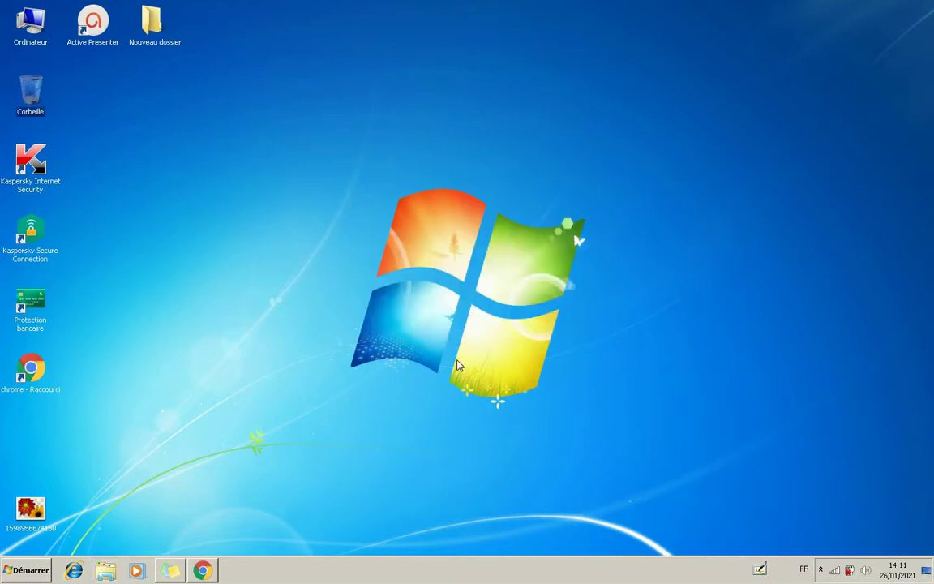
right_click(476, 269)
left_click(497, 298)
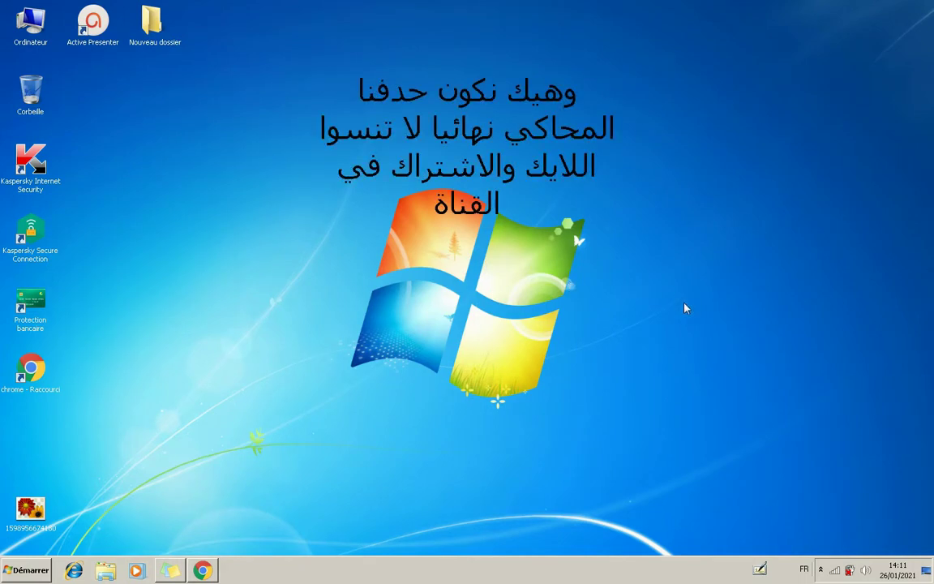
left_click(822, 571)
left_click(800, 516)
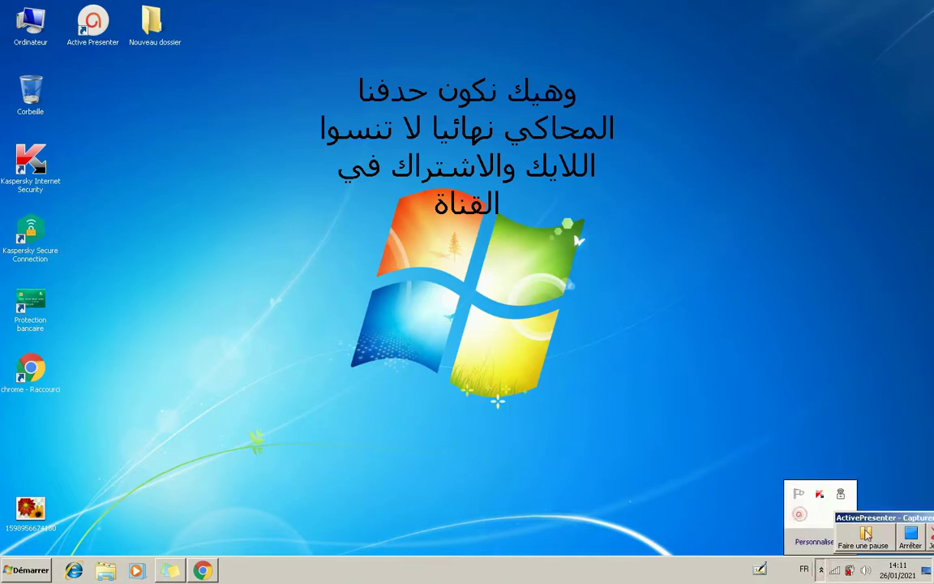